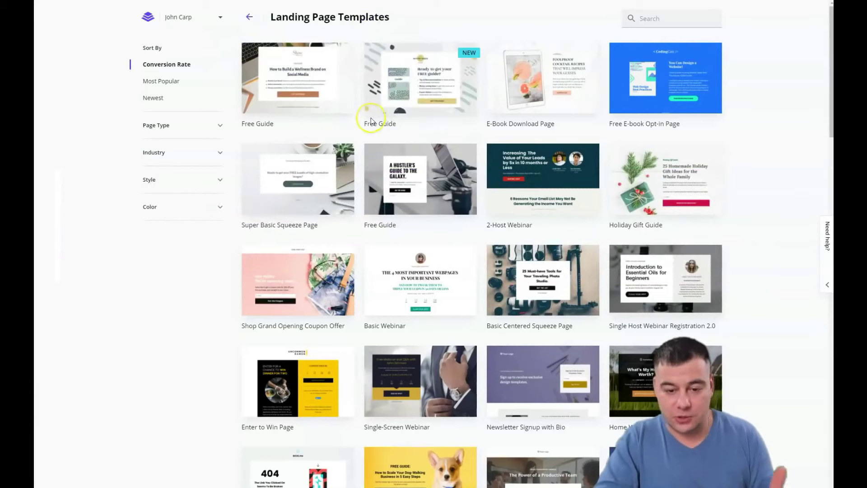
mouse_move(450, 150)
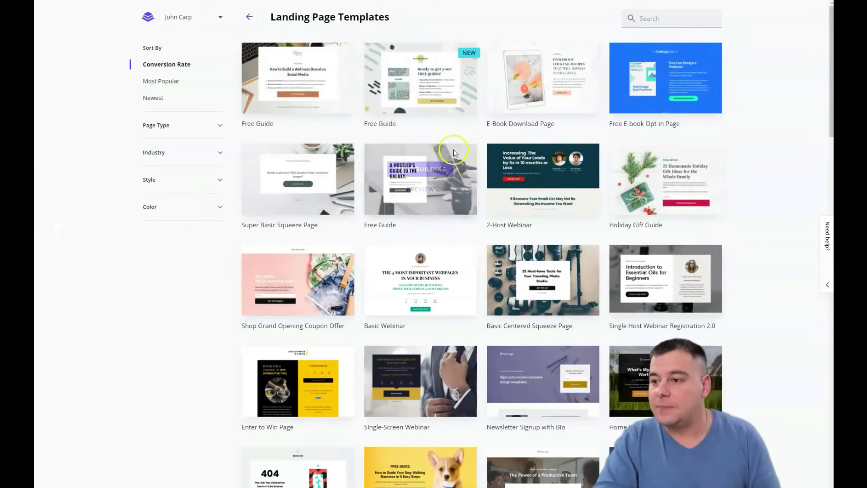
scroll(453, 154, down, 15)
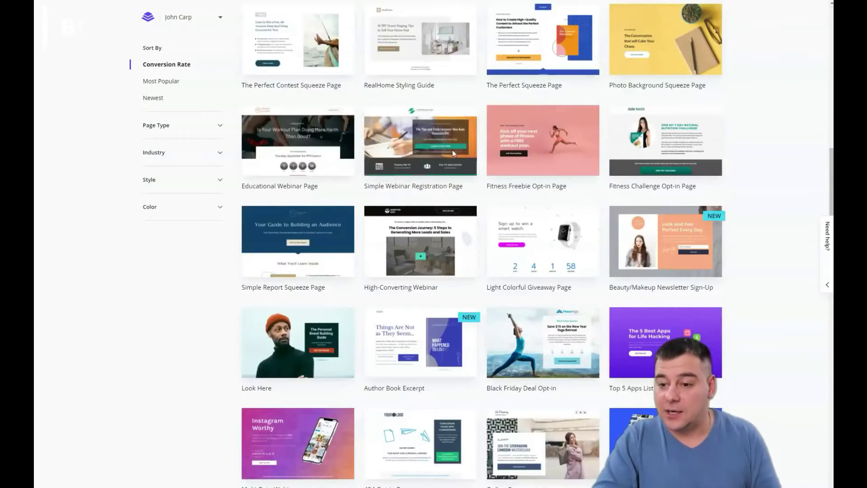
scroll(458, 148, down, 12)
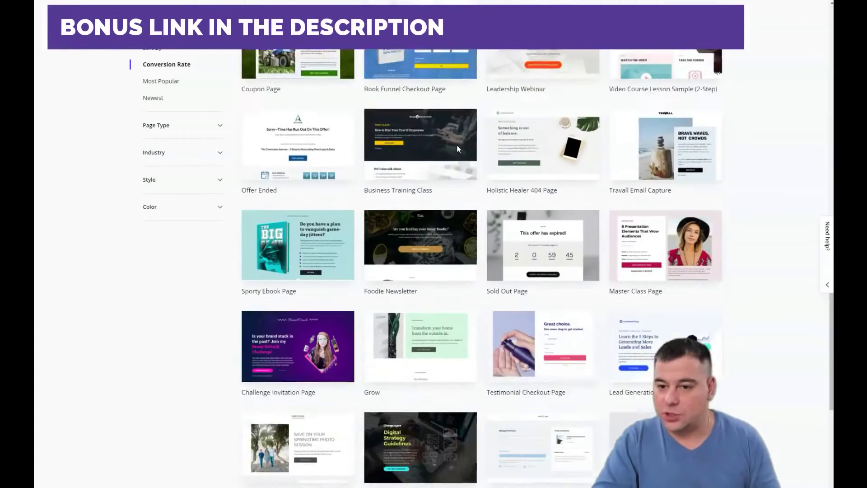
scroll(458, 148, up, 20)
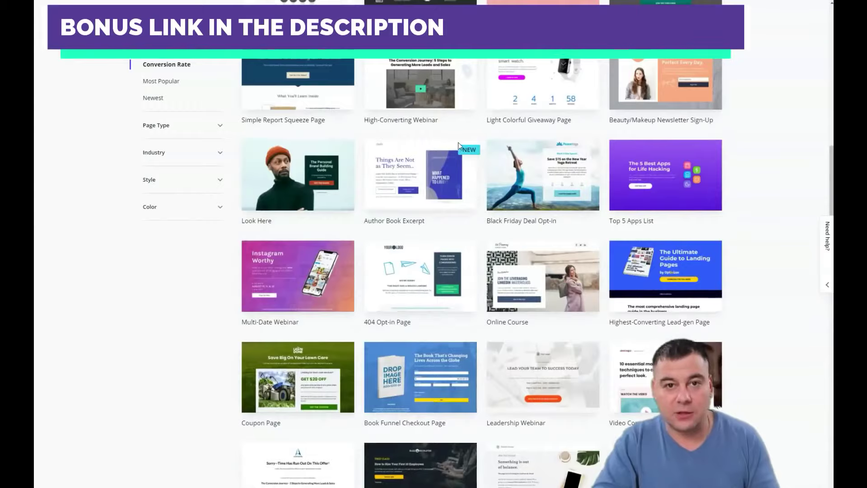
scroll(460, 145, up, 2)
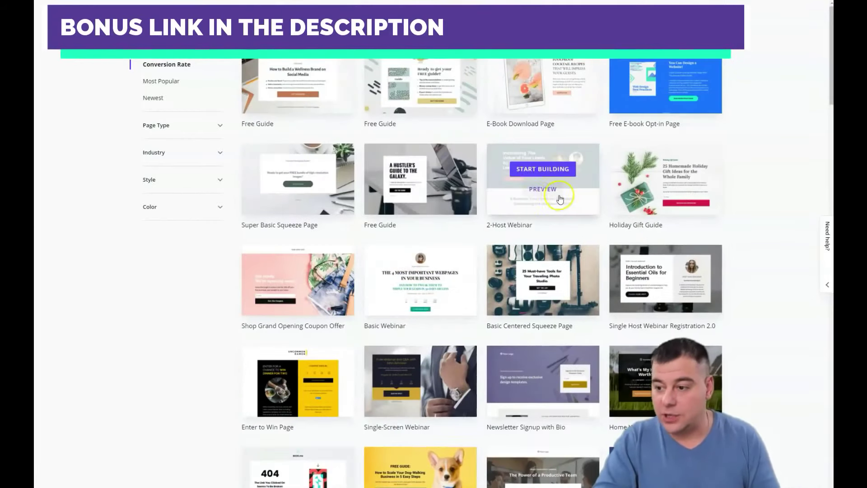
scroll(511, 177, down, 5)
scroll(513, 179, up, 5)
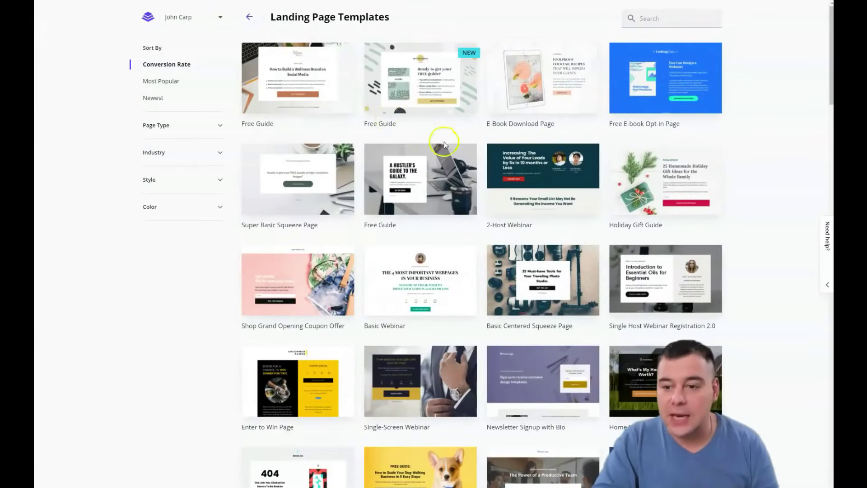
scroll(444, 145, down, 10)
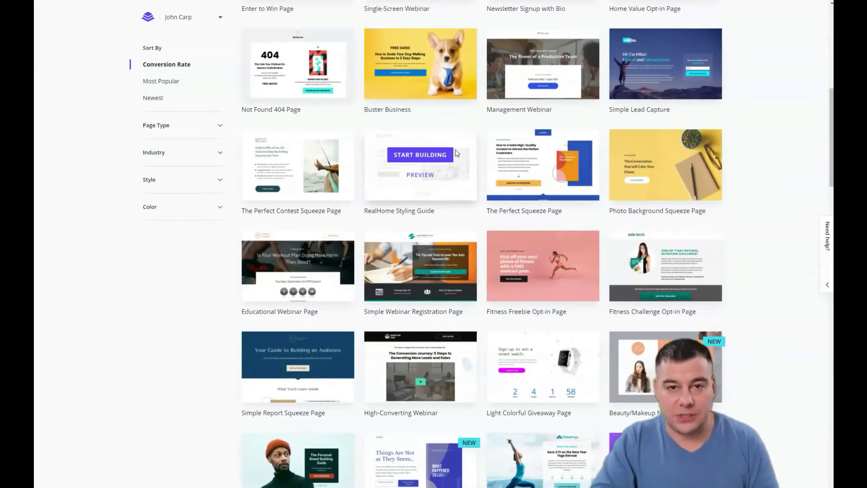
click(366, 144)
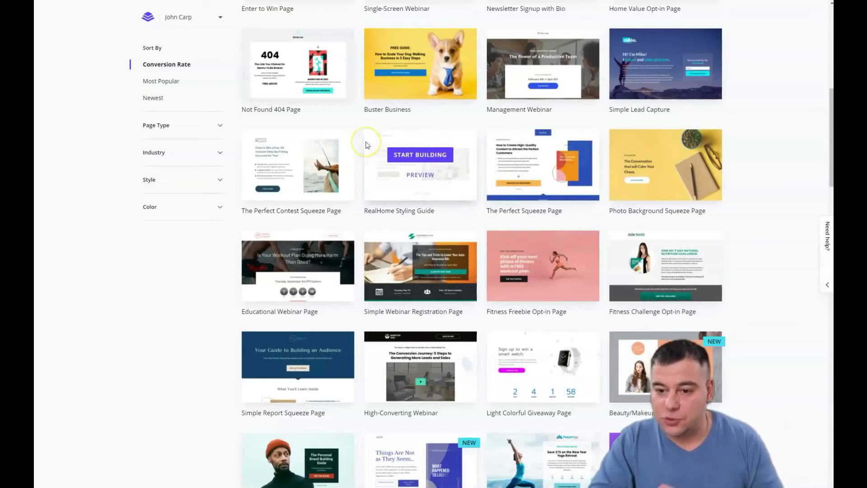
scroll(407, 156, up, 10)
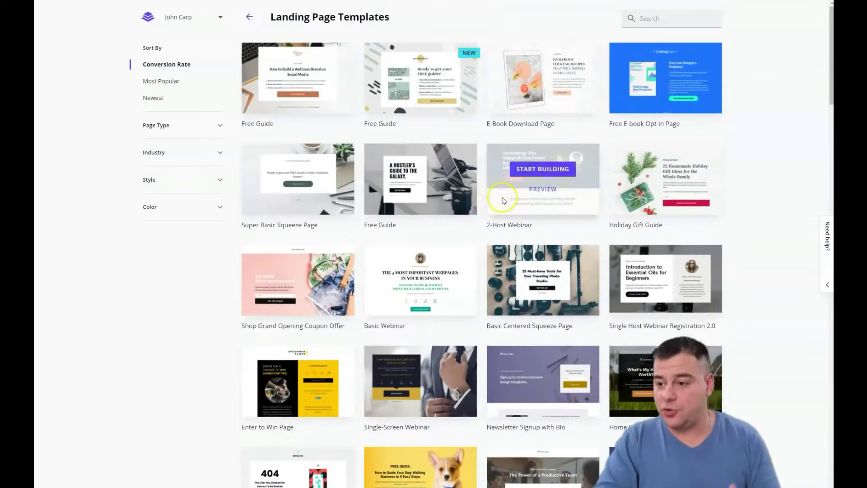
scroll(479, 180, down, 9)
click(478, 181)
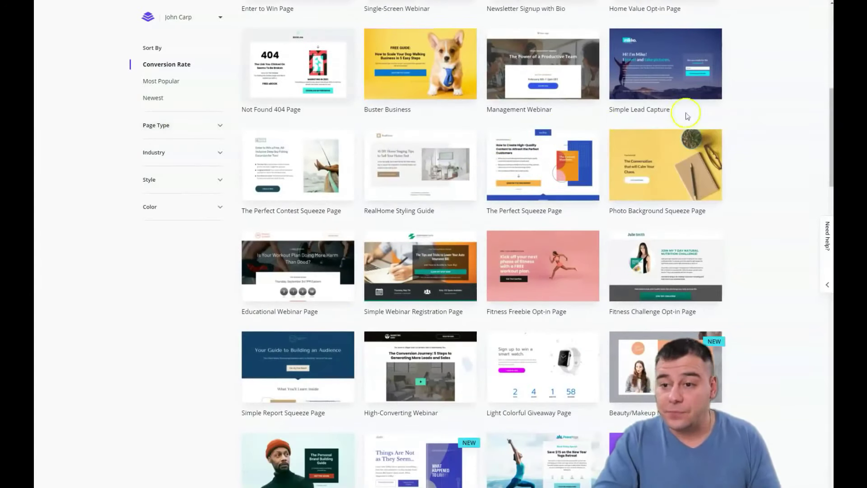
mouse_move(657, 189)
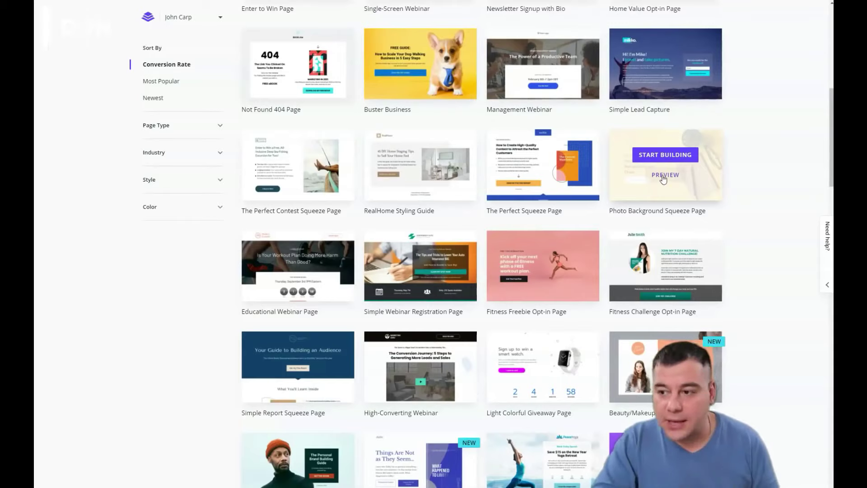
Preview the Photo Background Squeeze Page template on mobile and desktop, then start a page from it
click(663, 177)
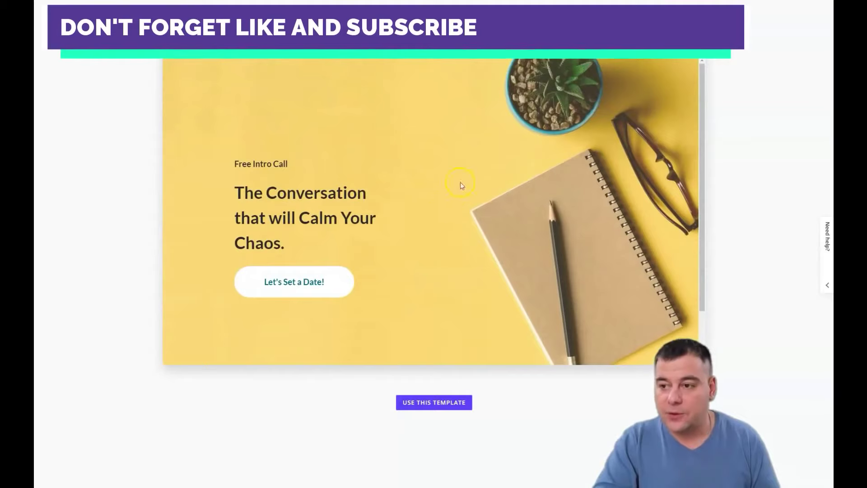
scroll(465, 184, down, 2)
scroll(470, 185, up, 2)
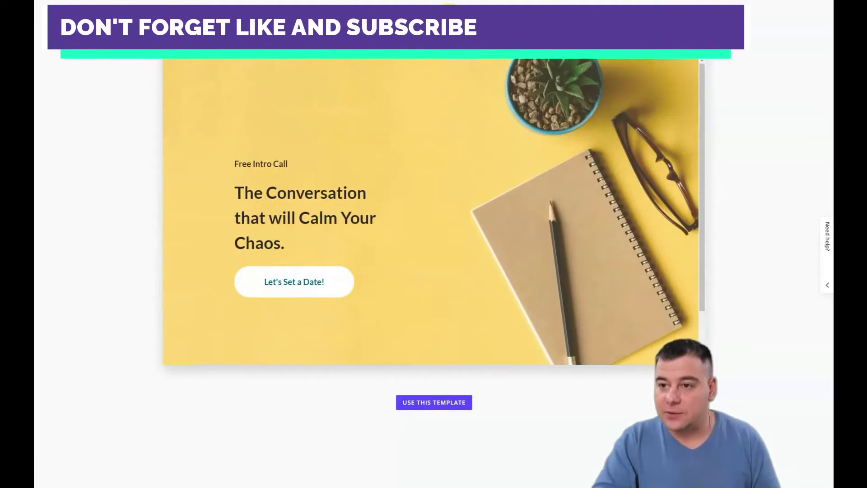
click(448, 5)
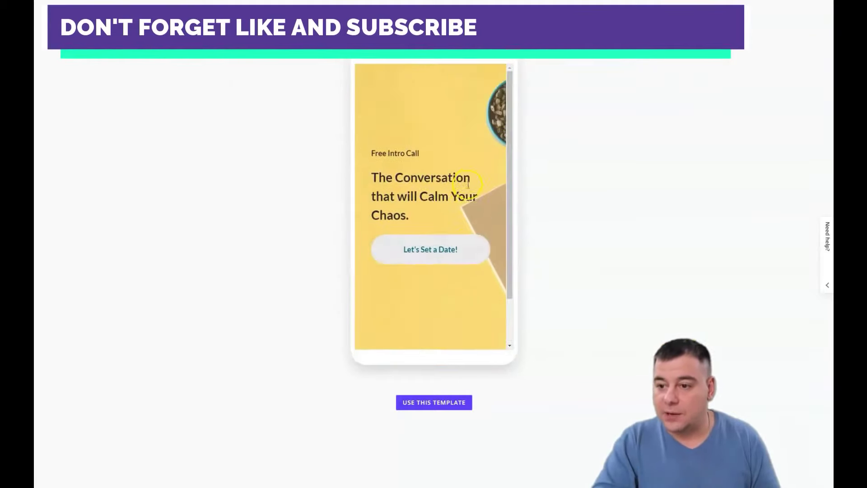
click(426, 4)
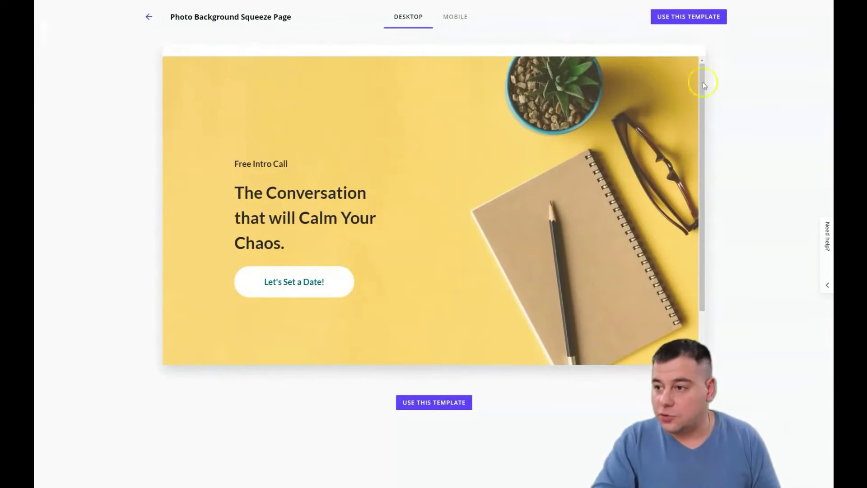
click(437, 402)
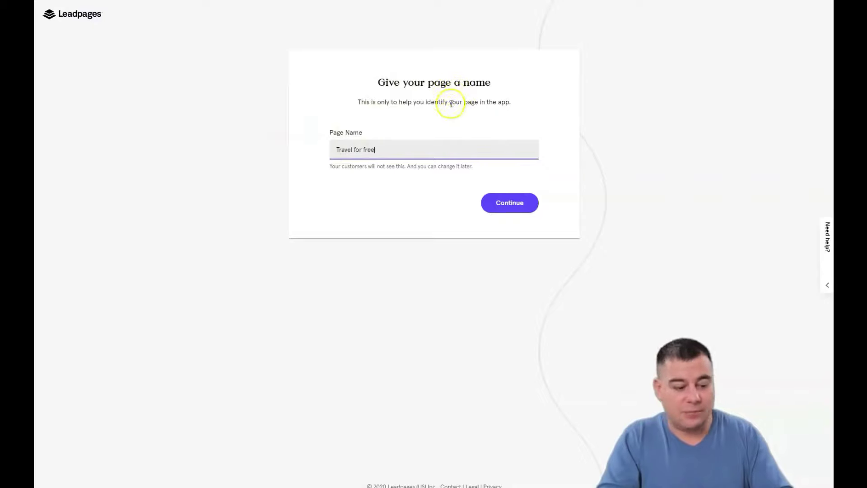
Create the 'Travel for free' page and show its Main Content and Footer layout list
click(509, 206)
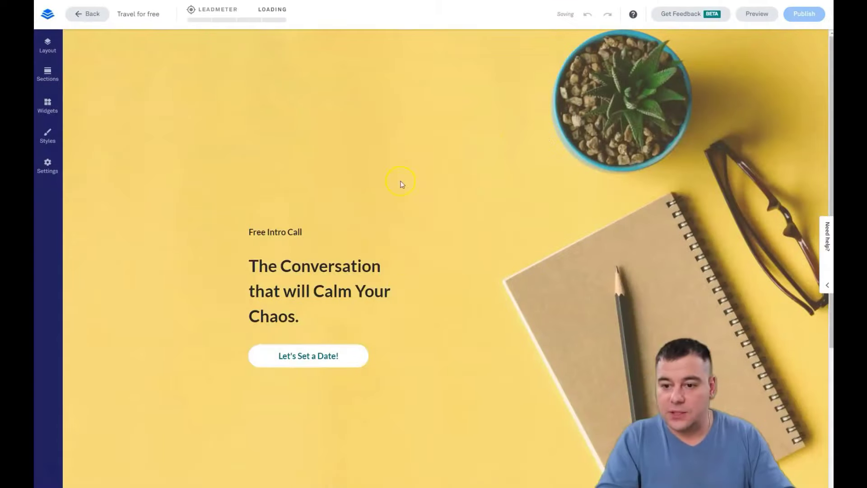
scroll(371, 190, down, 5)
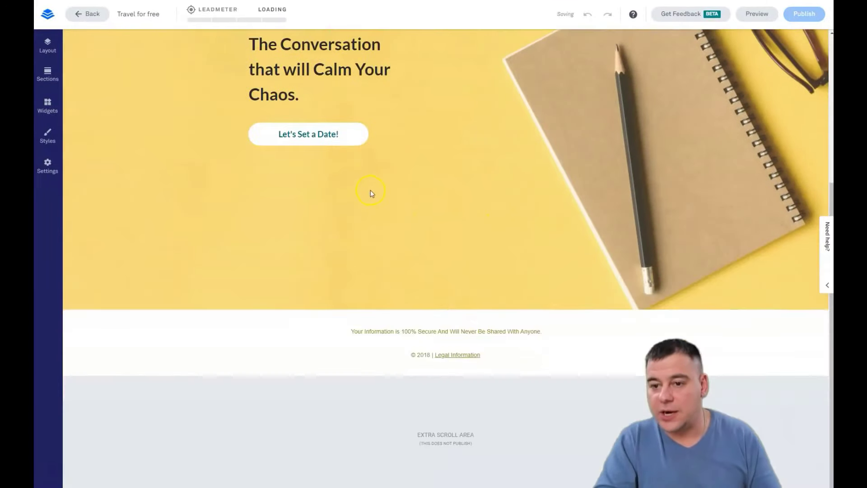
scroll(366, 194, up, 5)
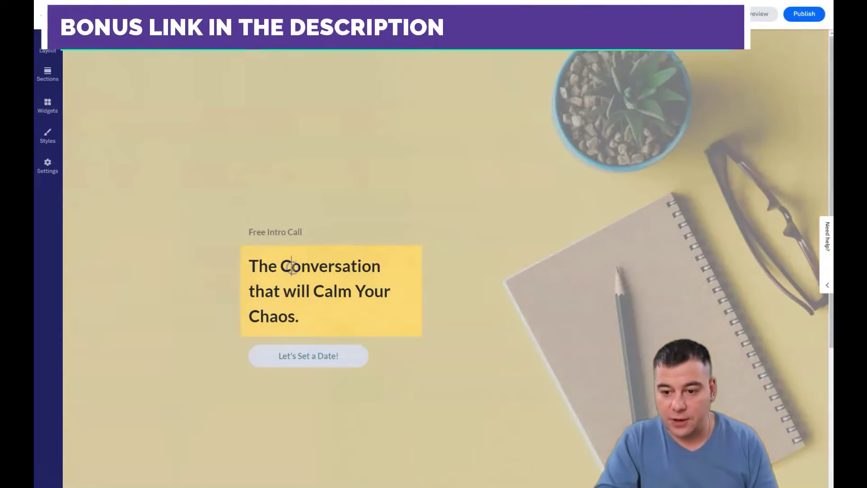
click(294, 269)
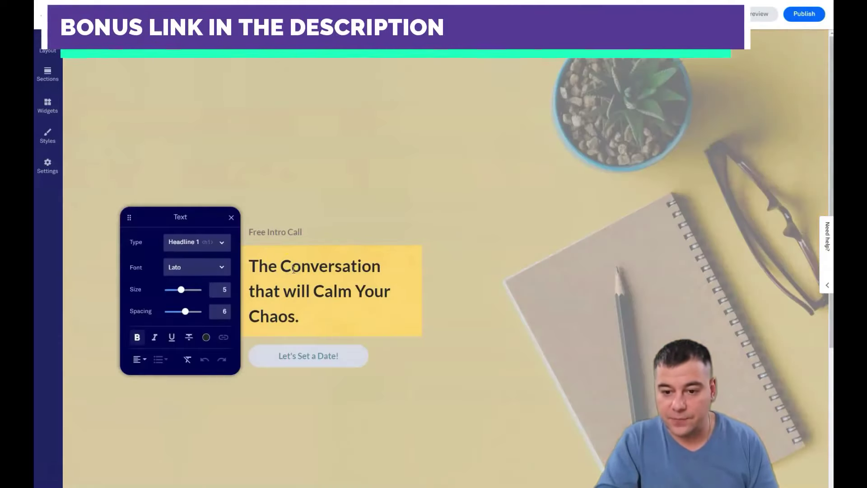
click(313, 203)
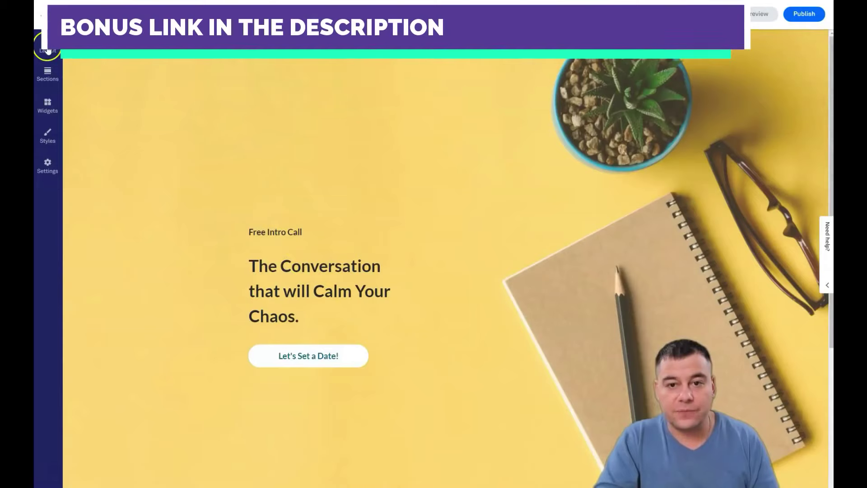
click(48, 49)
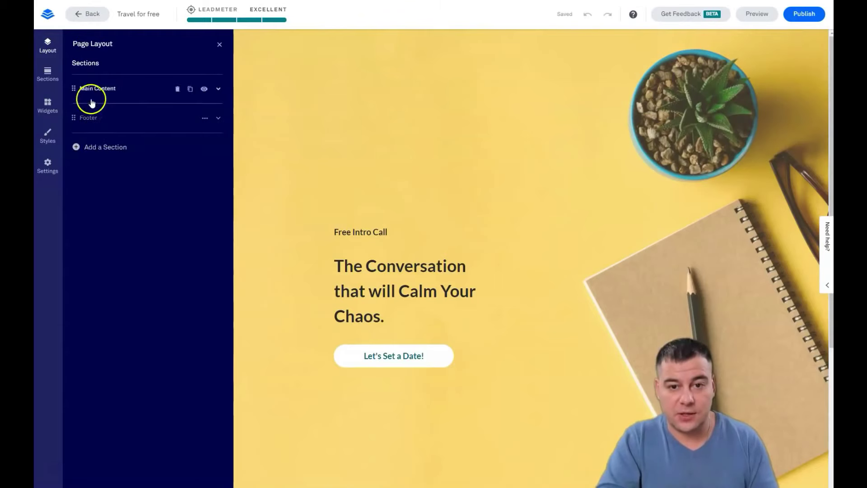
Filter the section library to Blank layouts and drag the one-column blank section onto the page
click(53, 80)
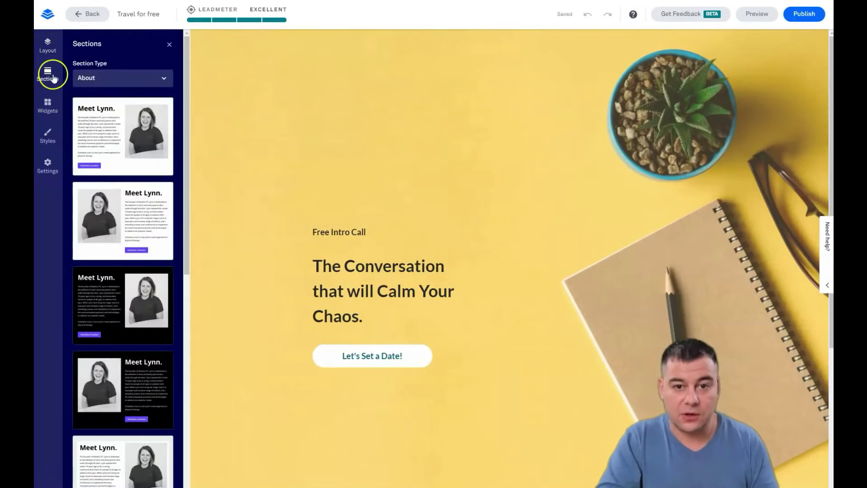
click(161, 81)
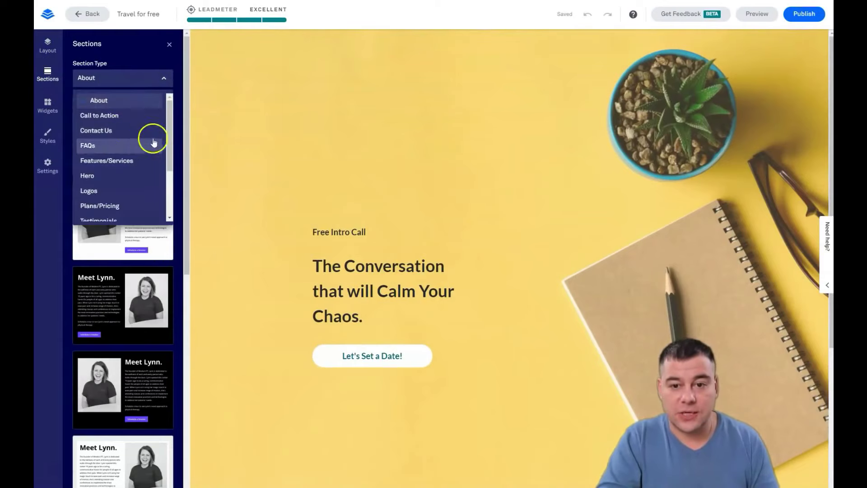
scroll(135, 158, down, 4)
click(118, 187)
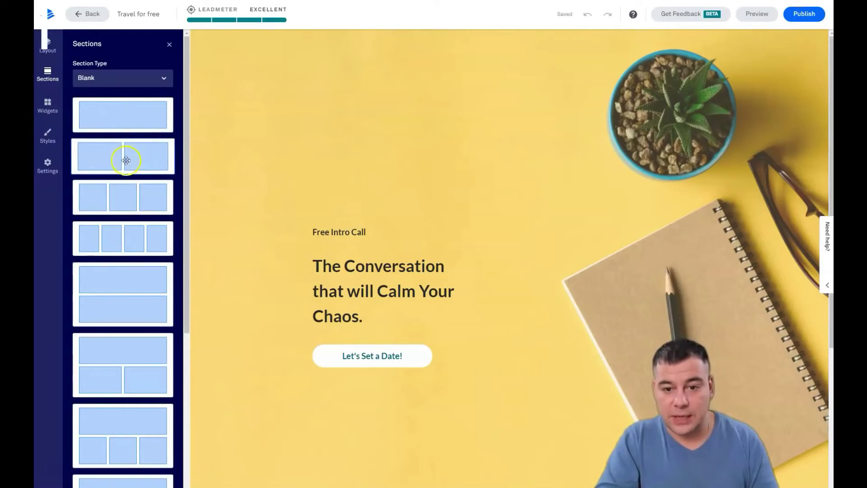
scroll(129, 180, down, 4)
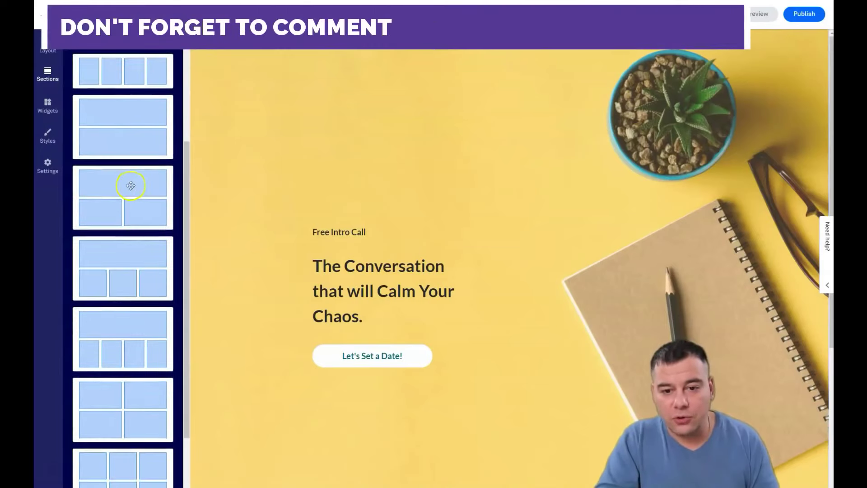
scroll(128, 185, up, 5)
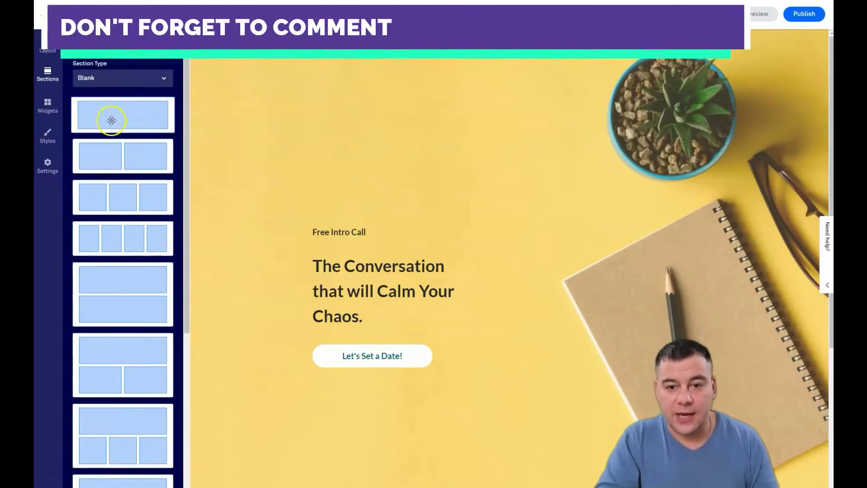
drag(111, 118, 456, 61)
Drop the blank section below the hero and add an Image widget with a Video widget beneath
drag(477, 7, 459, 447)
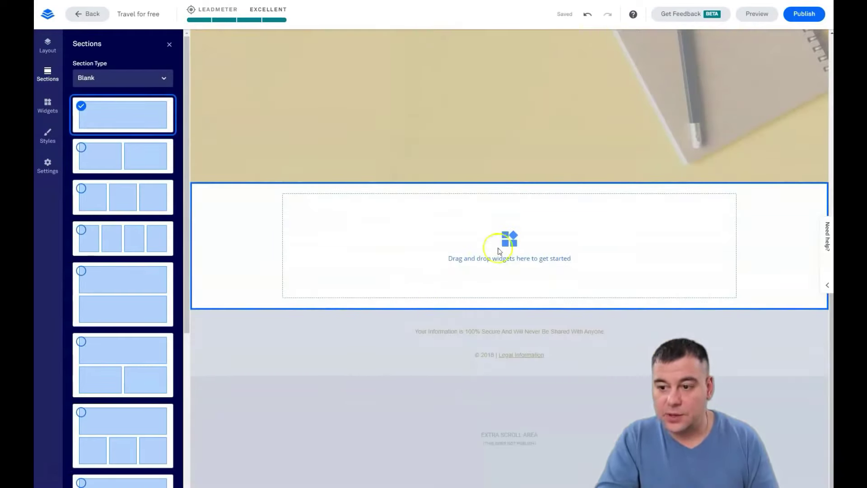
click(48, 108)
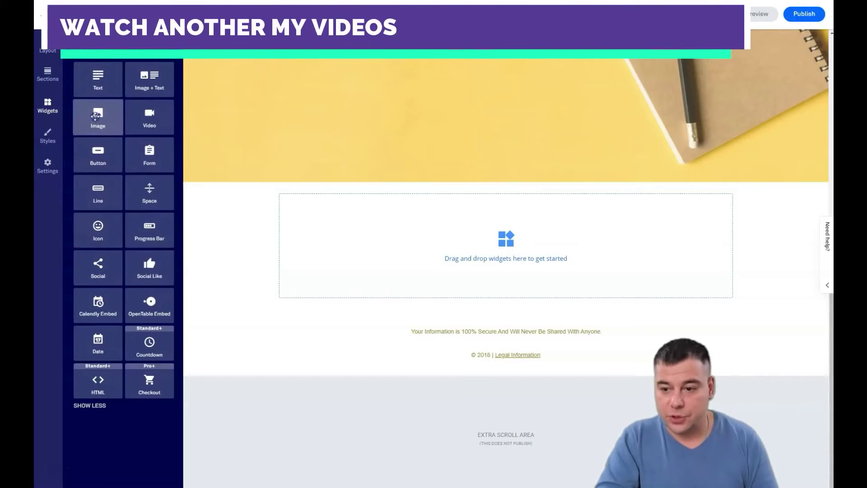
drag(95, 116, 382, 268)
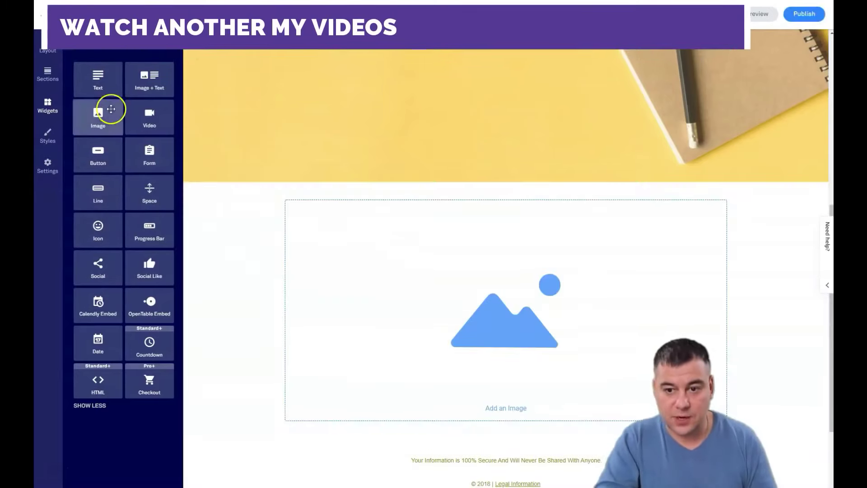
drag(132, 116, 506, 457)
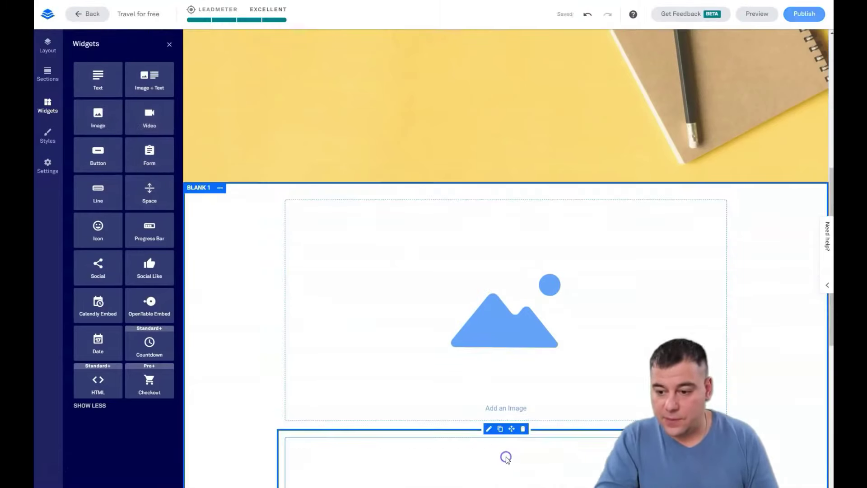
scroll(474, 349, up, 10)
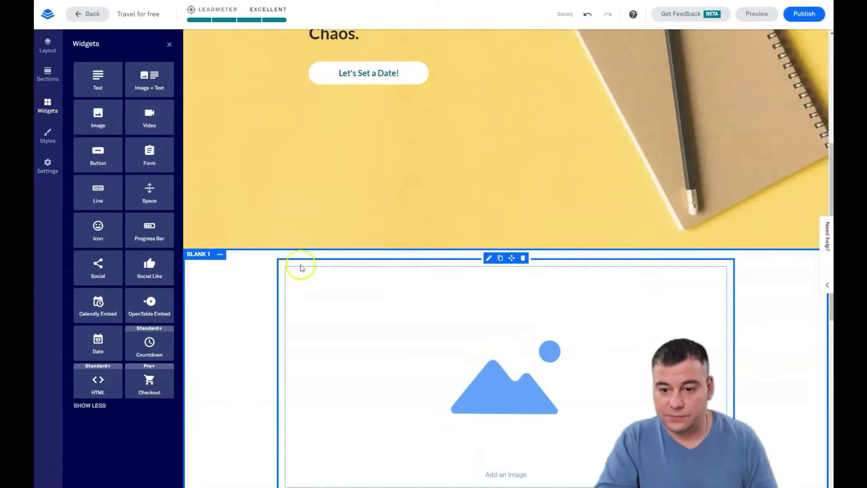
Delete the Blank 1 section and confirm the removal
click(220, 254)
click(246, 332)
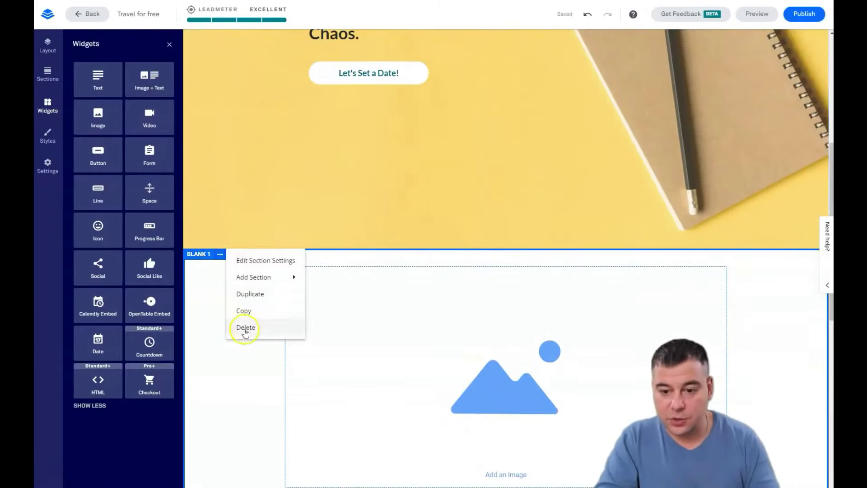
click(245, 331)
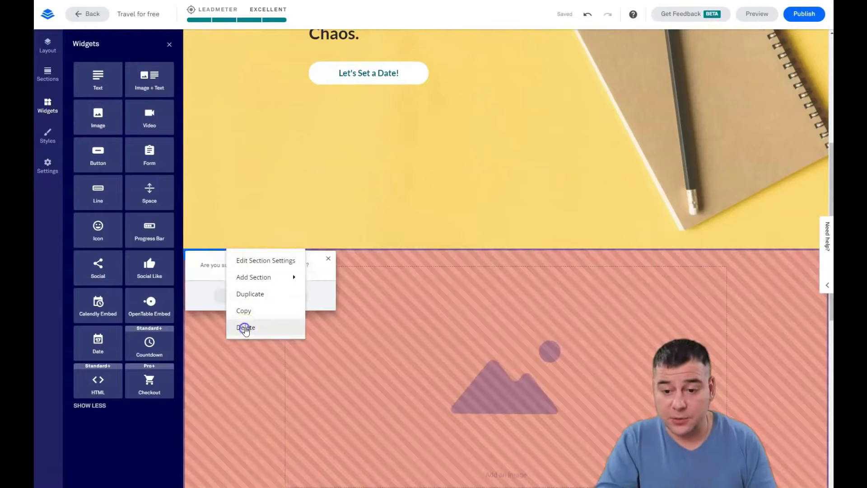
click(292, 297)
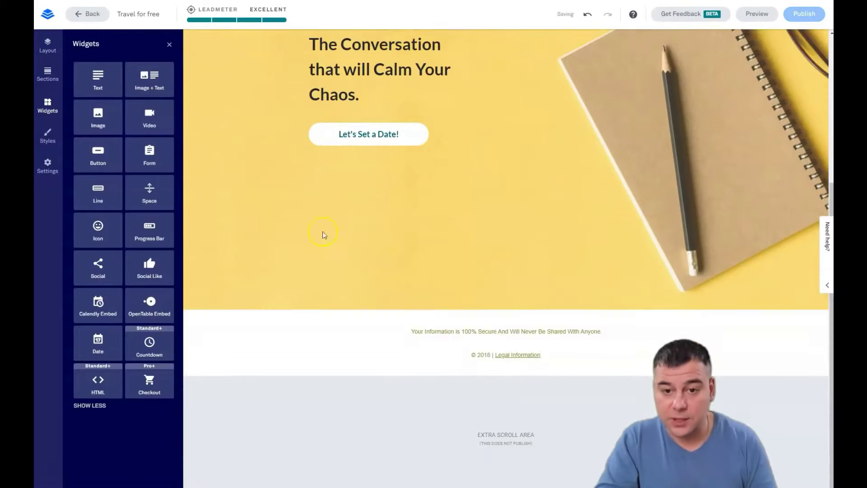
scroll(253, 154, up, 5)
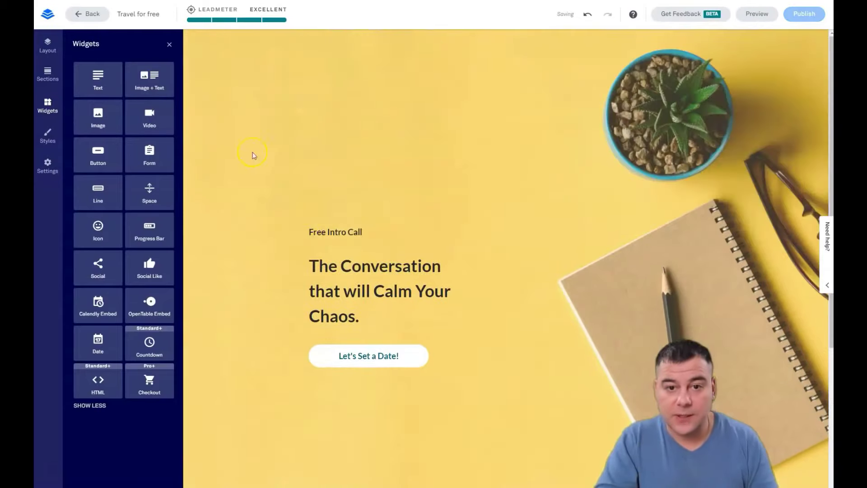
Look through the Styles and Sections panels, then close the sidebar to view the hero
click(47, 135)
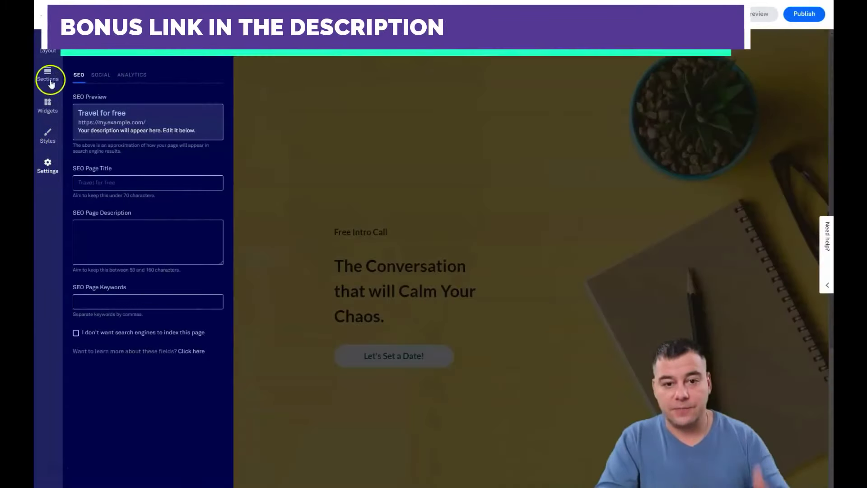
click(47, 51)
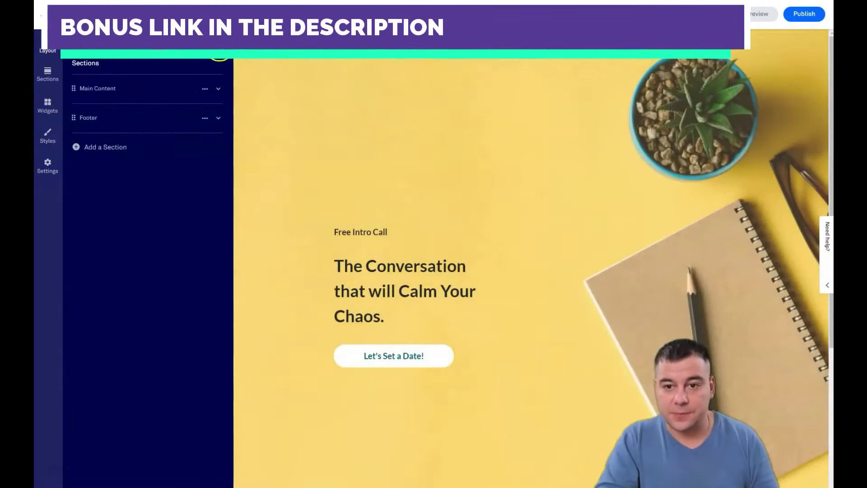
click(219, 53)
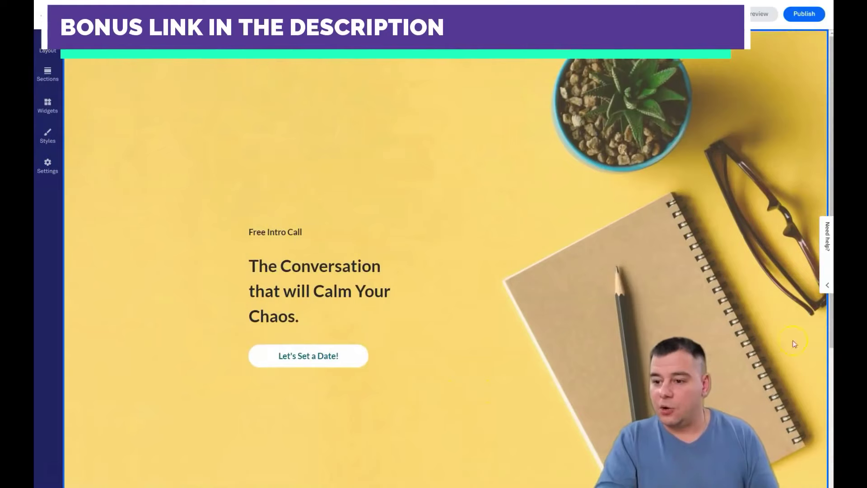
mouse_move(303, 346)
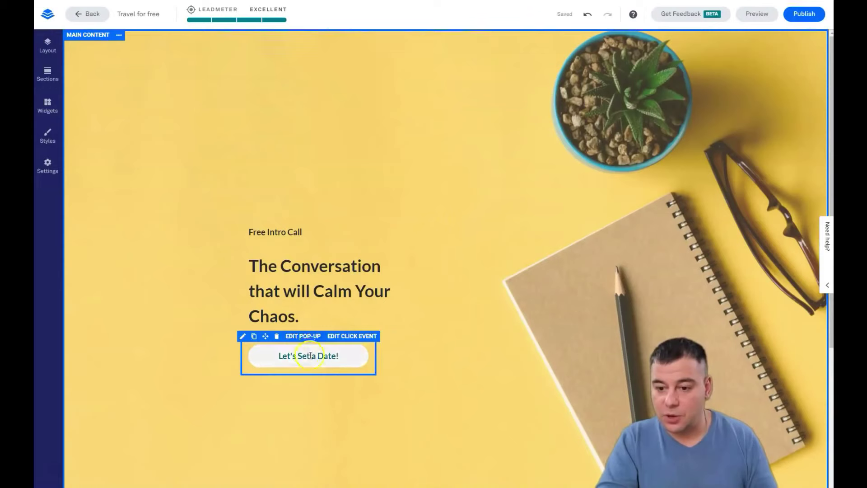
Open Main Content's section settings and bring up Change Image for its yellow desk background
click(120, 36)
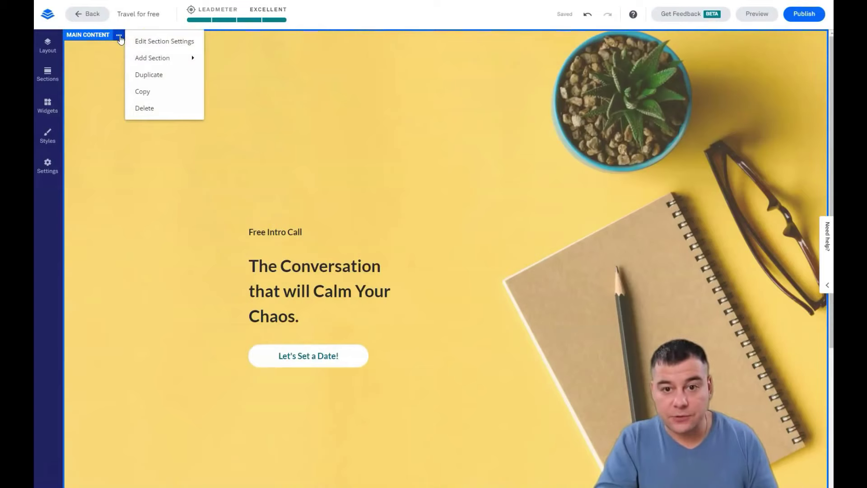
click(154, 43)
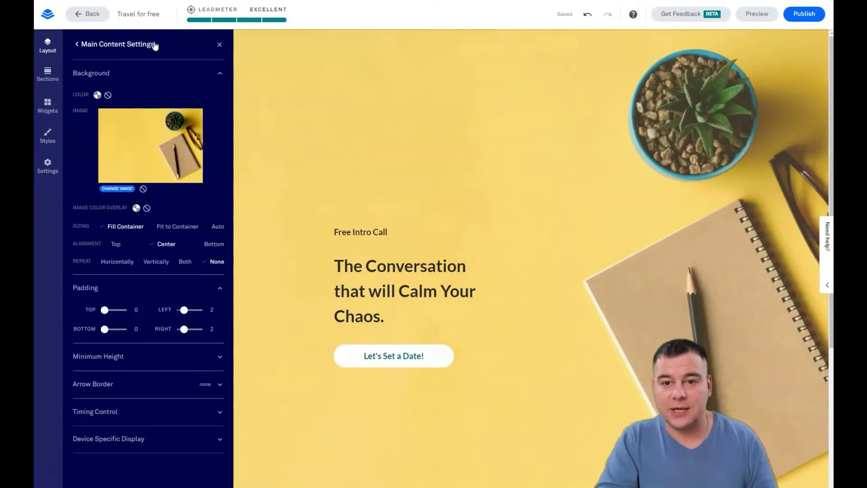
click(148, 135)
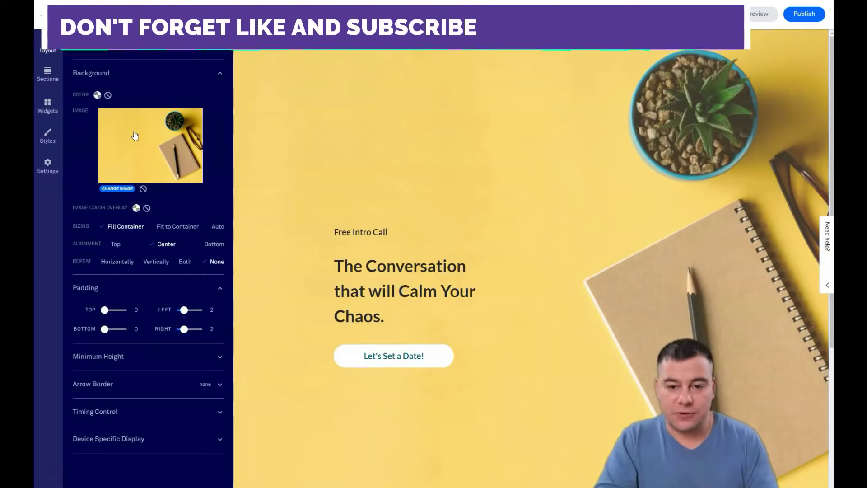
click(116, 179)
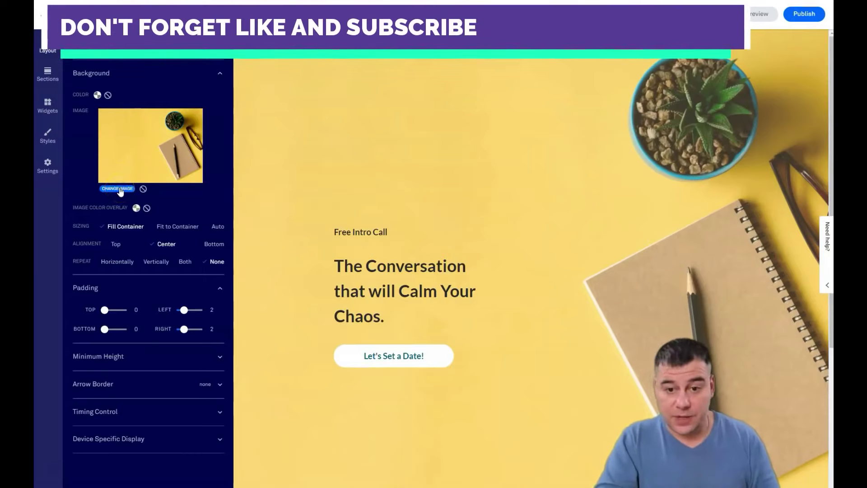
click(120, 189)
Insert the seychelles.jpg beach photo as the Main Content background
click(334, 233)
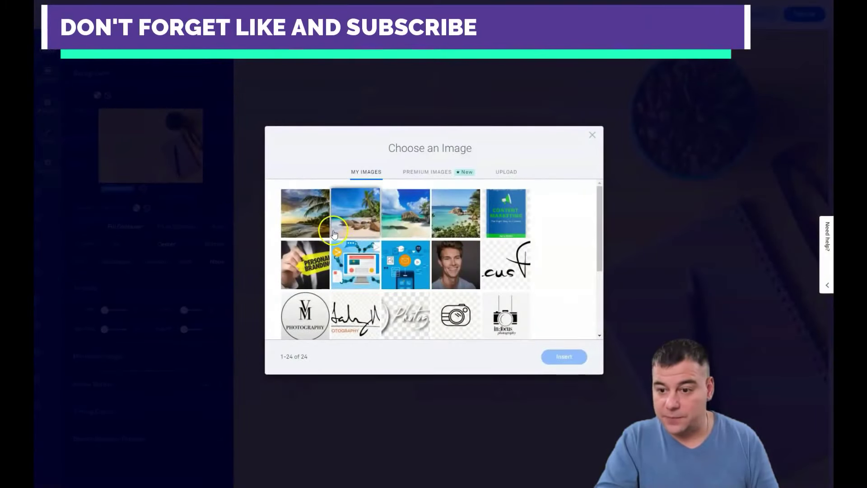
click(409, 220)
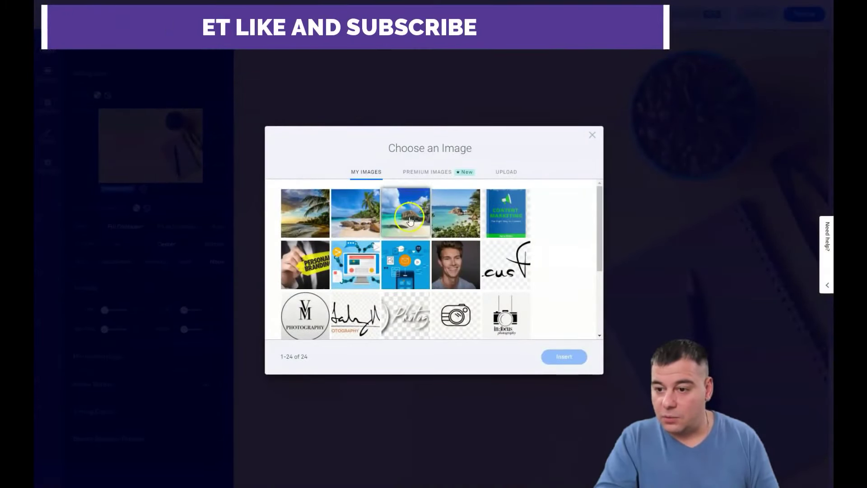
click(569, 328)
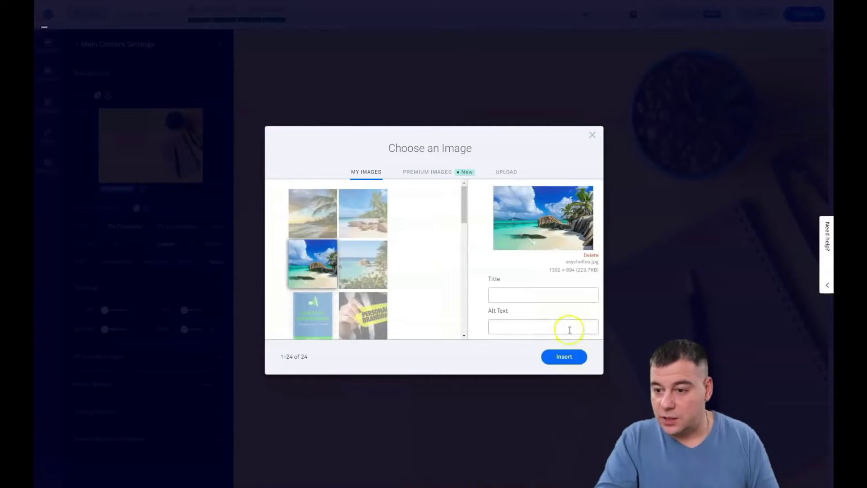
click(563, 357)
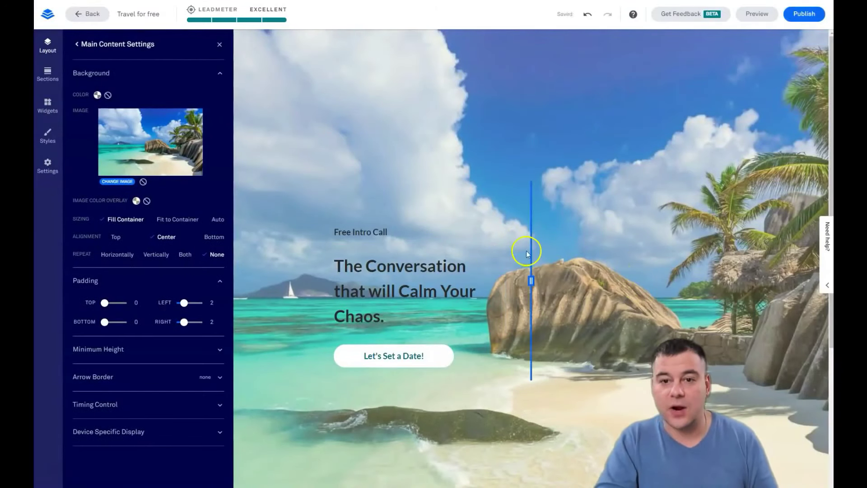
scroll(606, 242, down, 5)
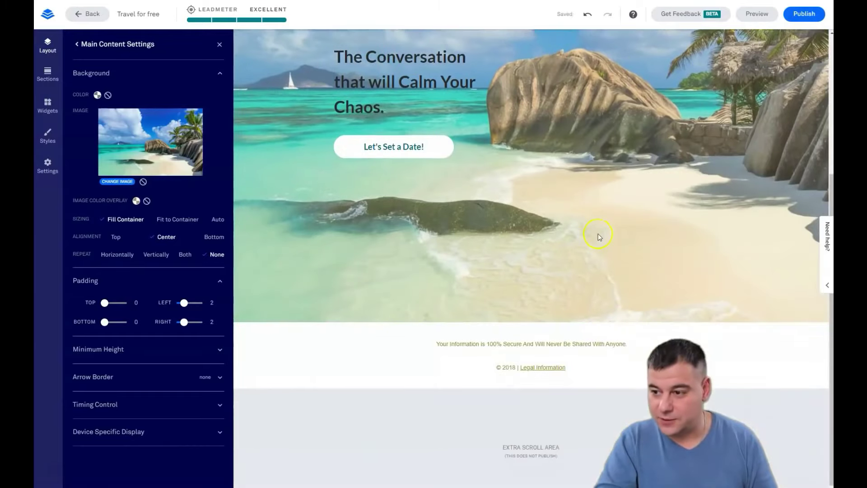
scroll(597, 233, up, 5)
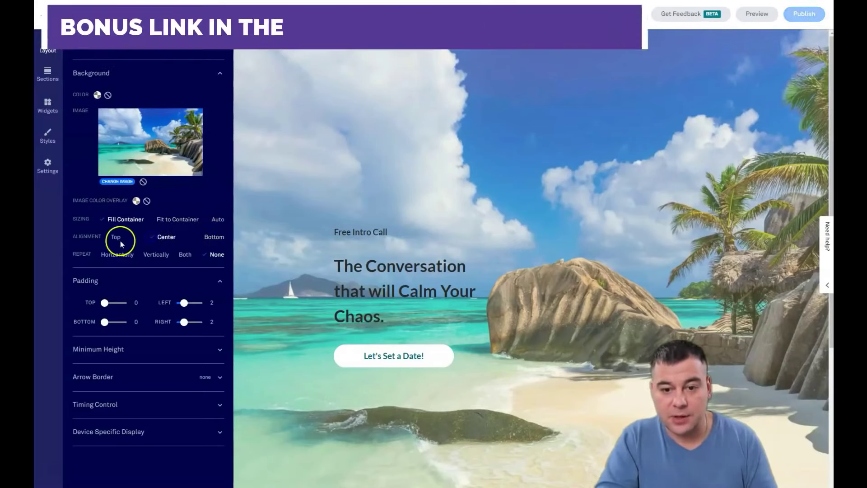
Try the Sizing options, keep Fill Container, and close the section settings
click(172, 220)
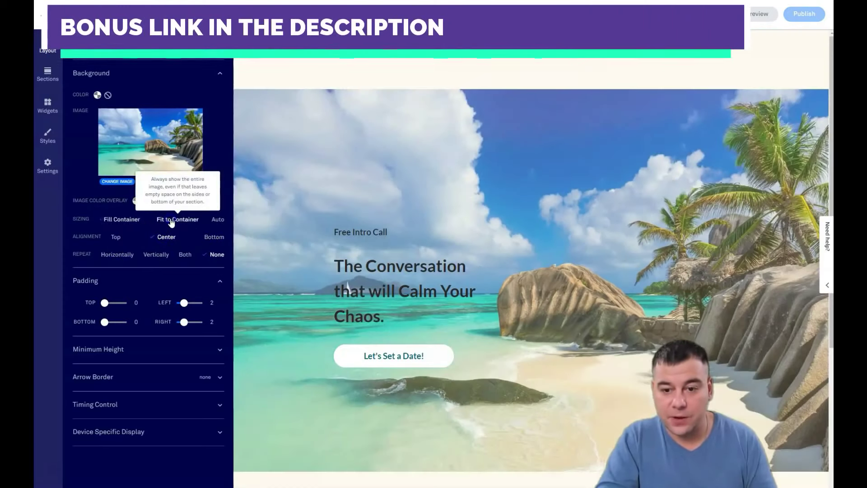
click(116, 219)
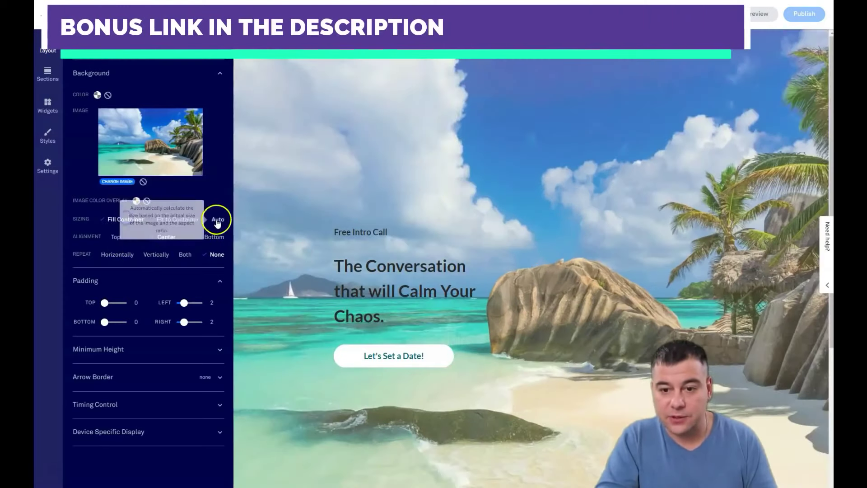
click(218, 220)
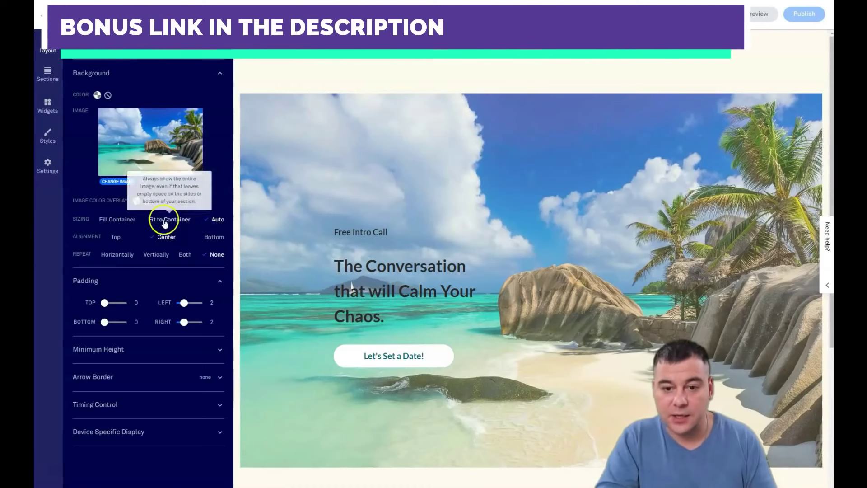
click(123, 219)
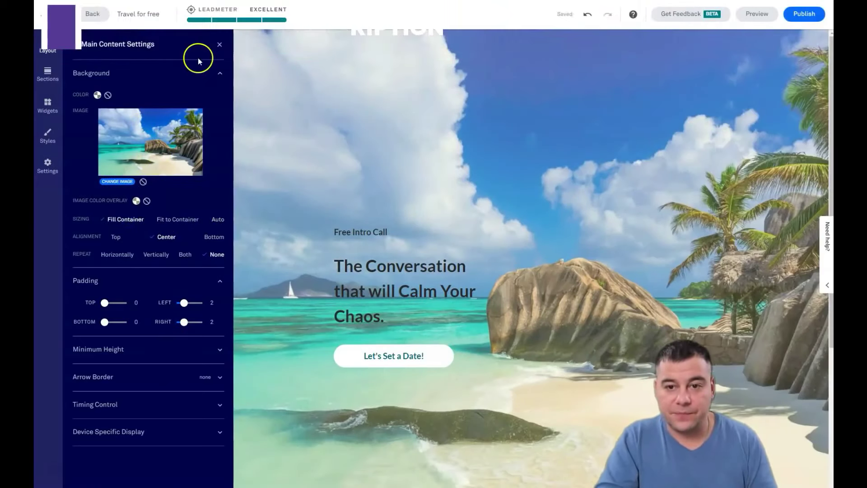
click(219, 42)
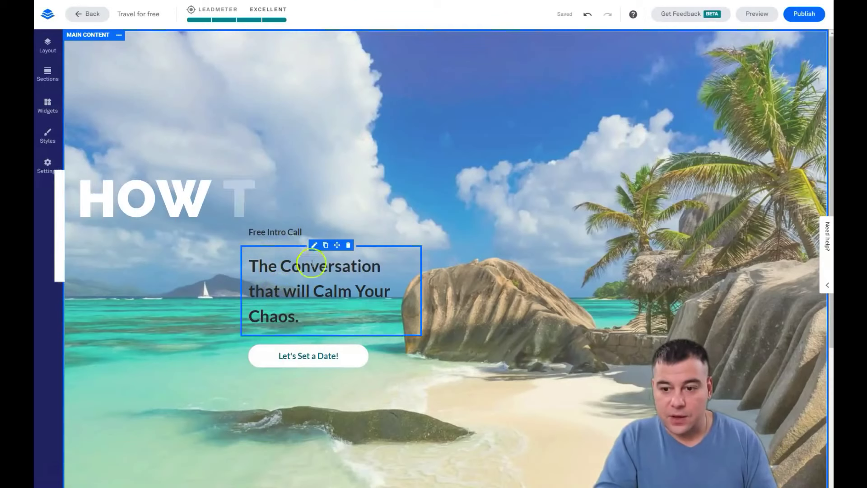
Set the small intro line to Lato as a smaller Headline 2
click(315, 247)
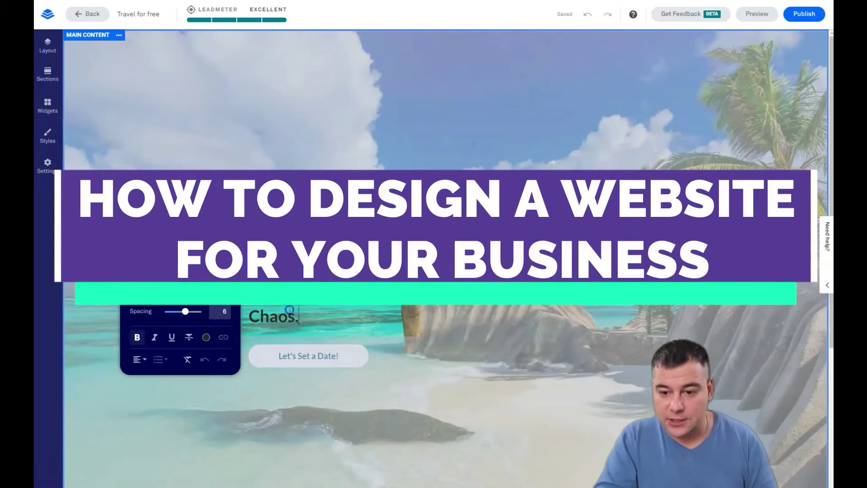
drag(300, 320, 249, 317)
click(302, 316)
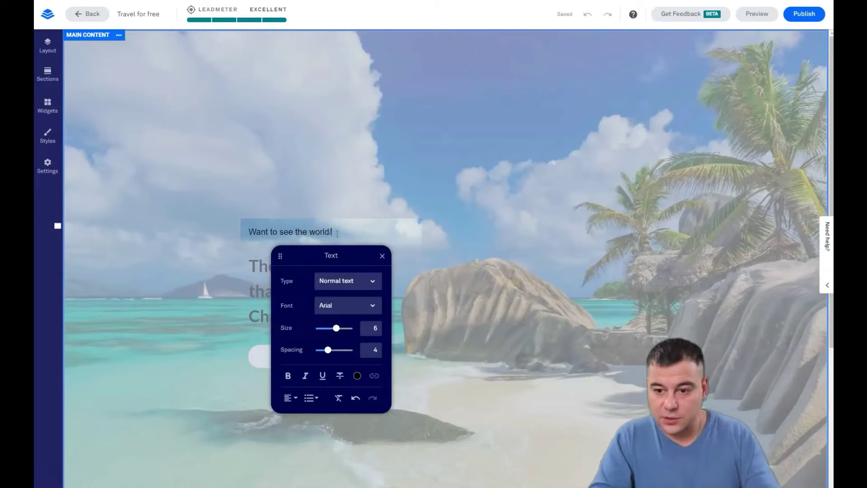
click(368, 304)
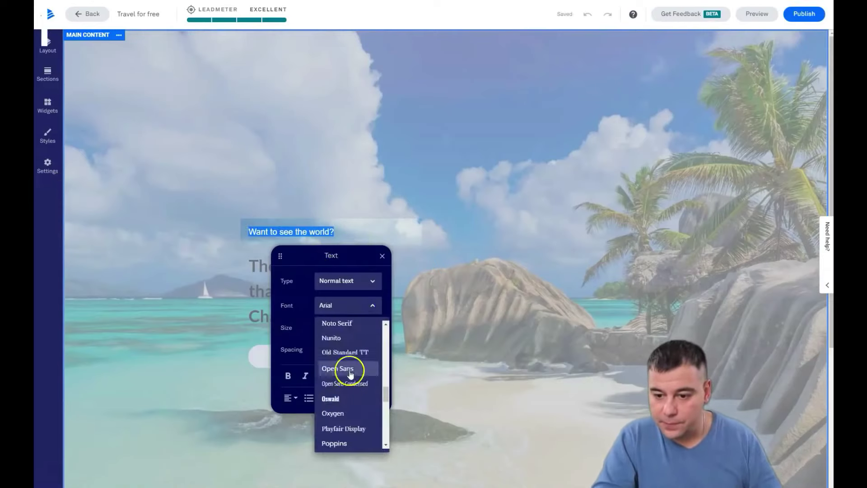
scroll(351, 374, up, 5)
click(345, 355)
click(348, 281)
click(348, 330)
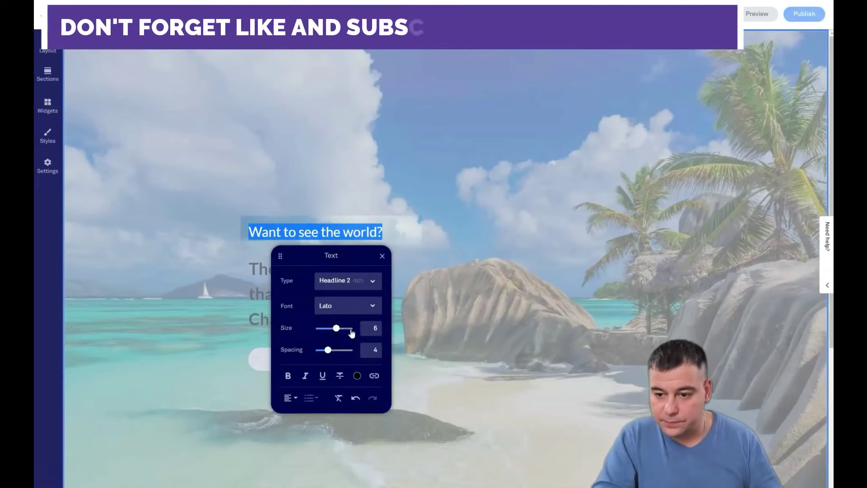
click(333, 328)
click(505, 285)
Replace the big headline with 'You can travel for free' in Lato at Jumbo size
click(313, 322)
drag(313, 321, 252, 268)
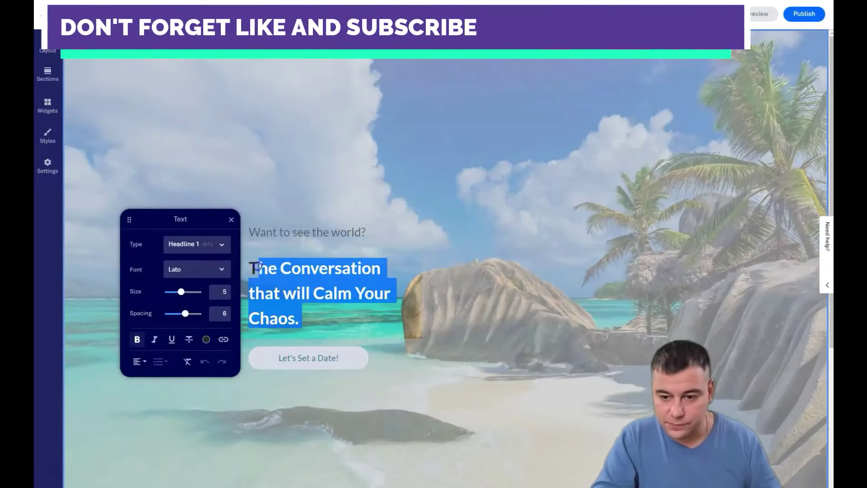
text(You can travel for free)
drag(420, 293, 236, 296)
click(196, 269)
scroll(193, 343, down, 5)
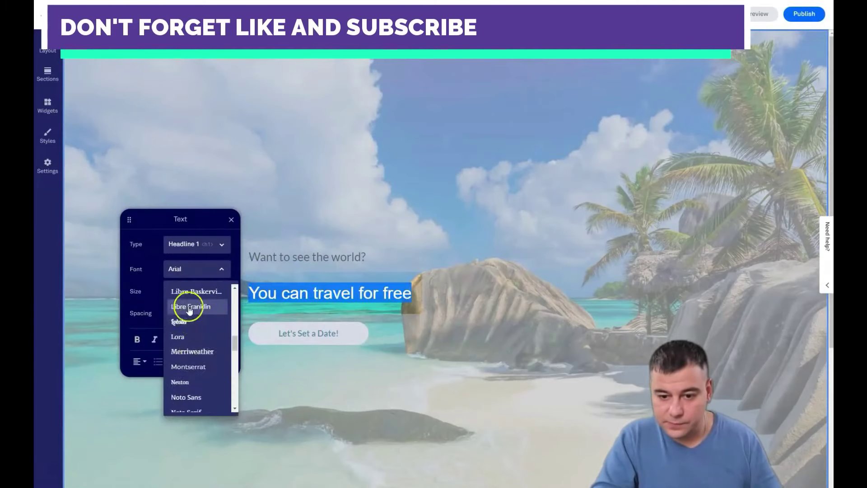
click(187, 302)
click(222, 246)
click(185, 267)
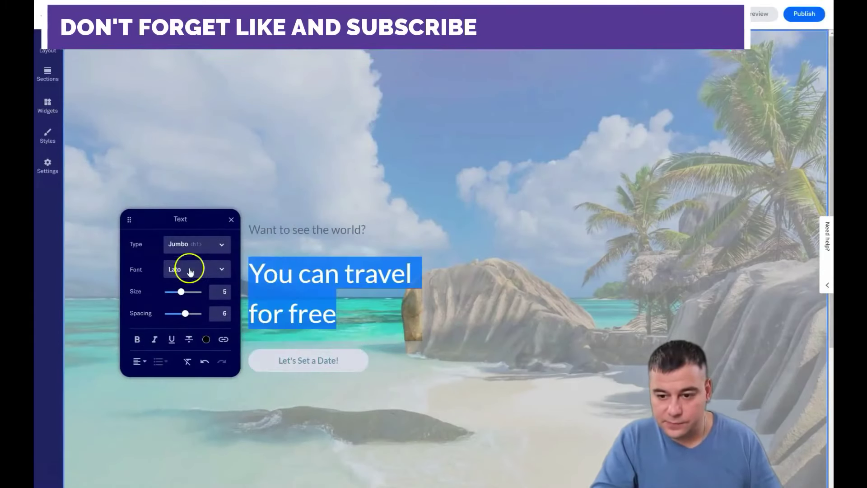
click(179, 291)
click(242, 335)
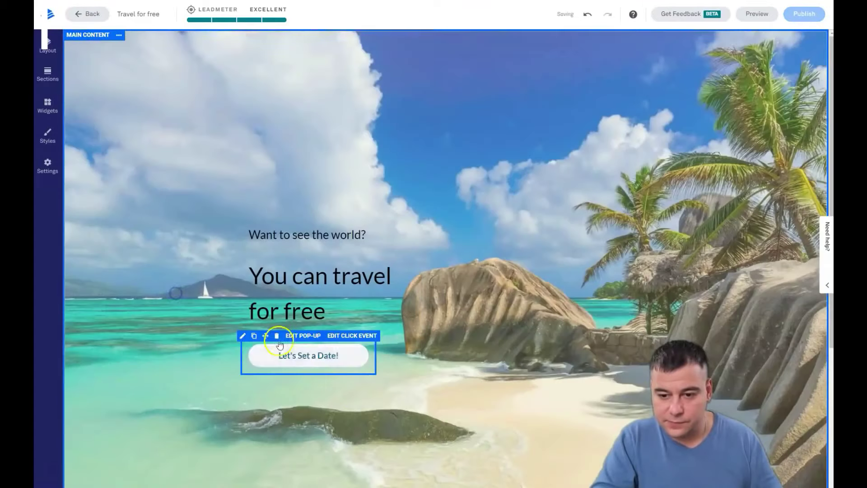
Change the button text from 'Let's Set a Date!' to 'Tell me how'
click(339, 356)
drag(339, 356, 277, 355)
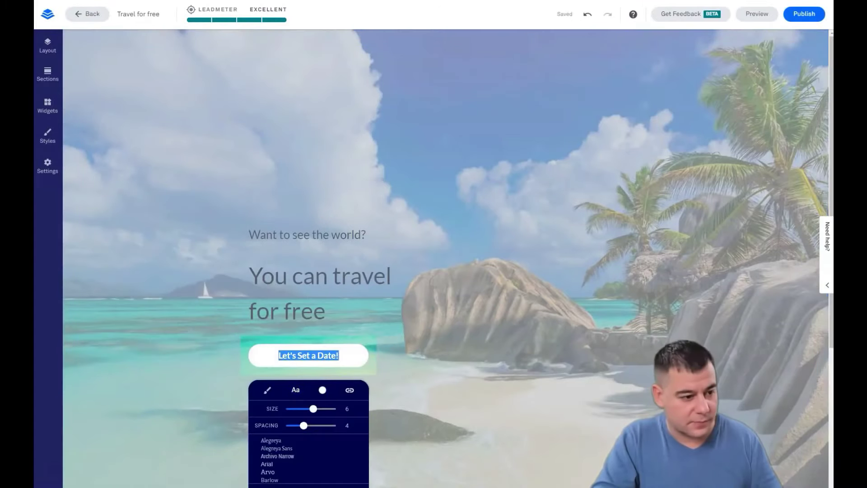
drag(341, 355, 254, 361)
text(Tell me now)
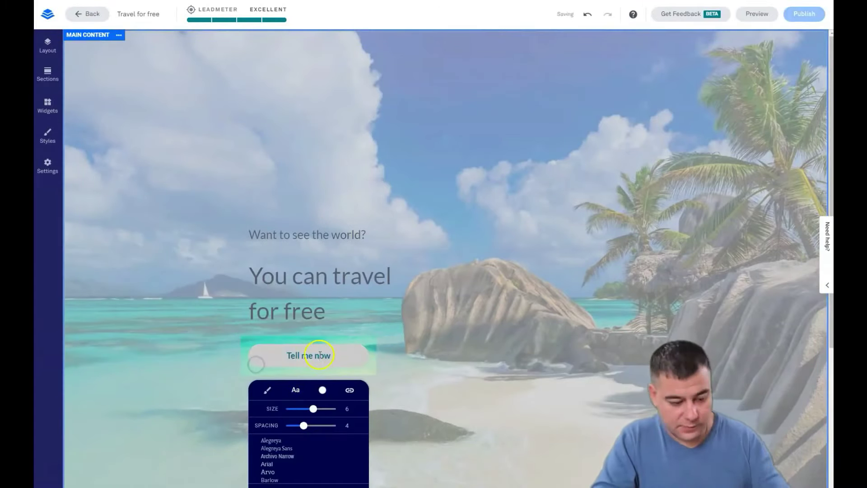
click(319, 355)
text(h)
click(411, 371)
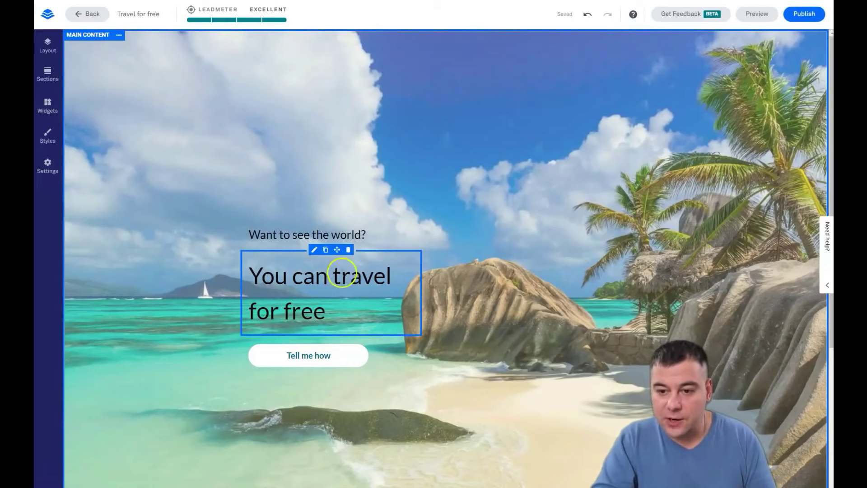
Preview the landing page
scroll(402, 323, down, 5)
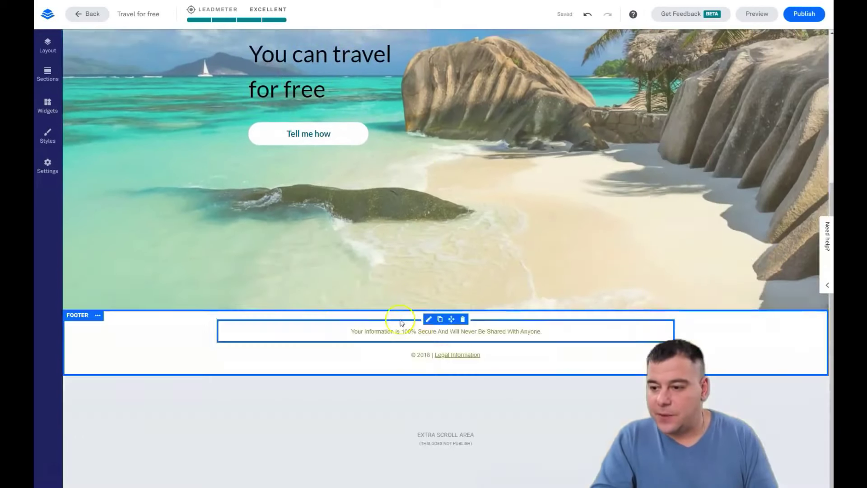
scroll(402, 322, up, 5)
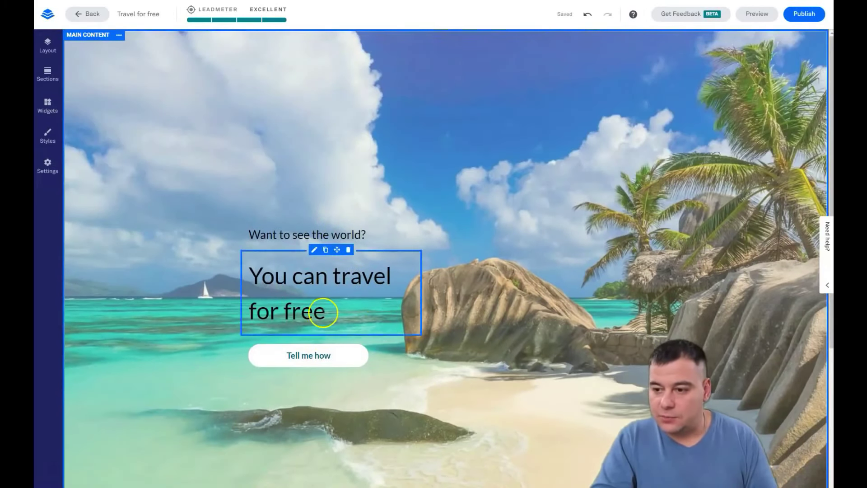
click(756, 14)
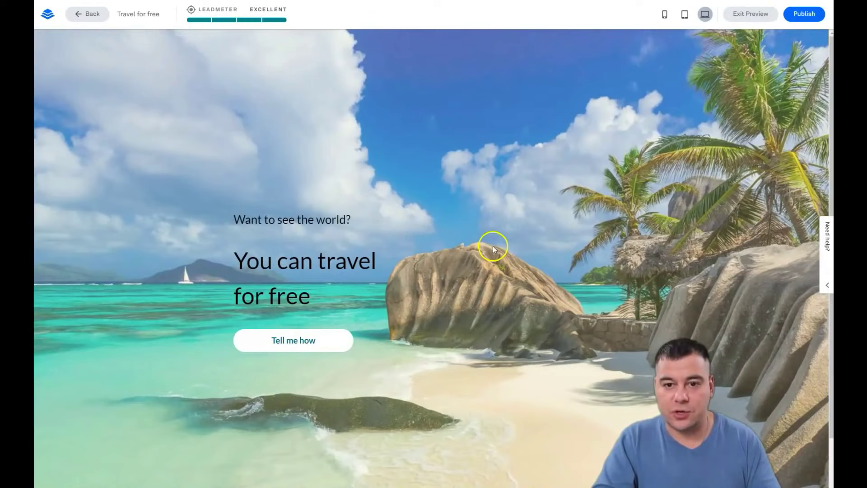
Check the tablet and phone previews, return to desktop, and exit preview
click(684, 15)
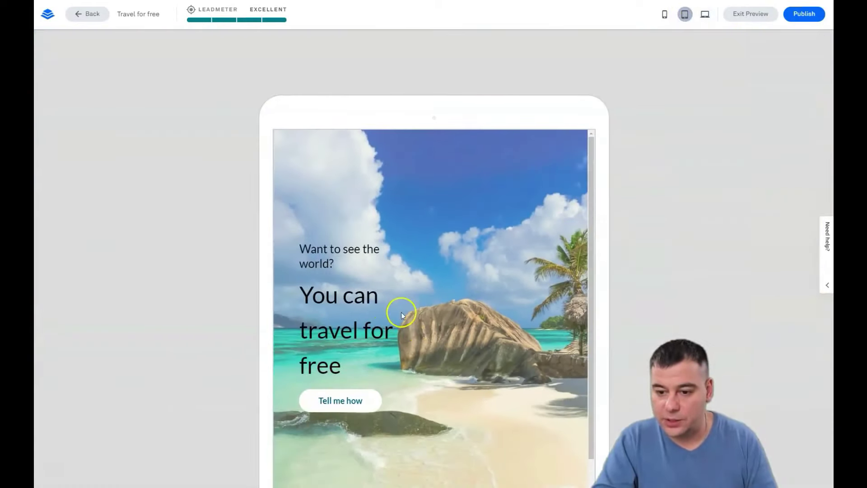
click(664, 14)
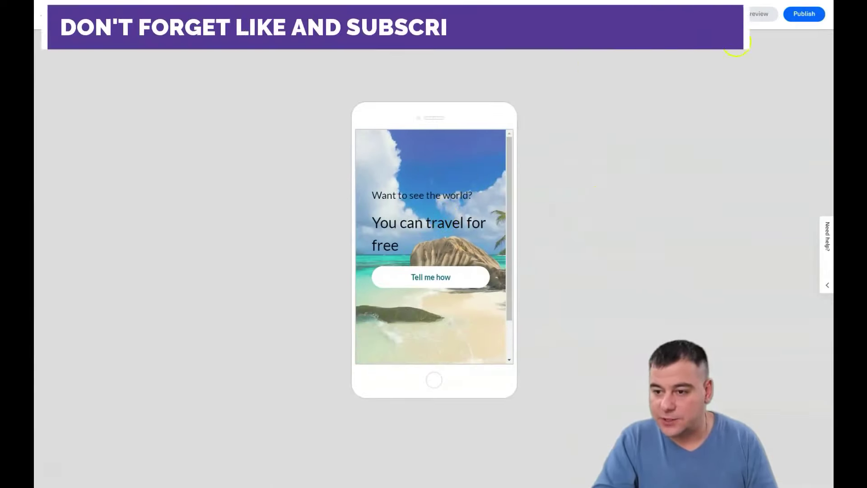
click(637, 14)
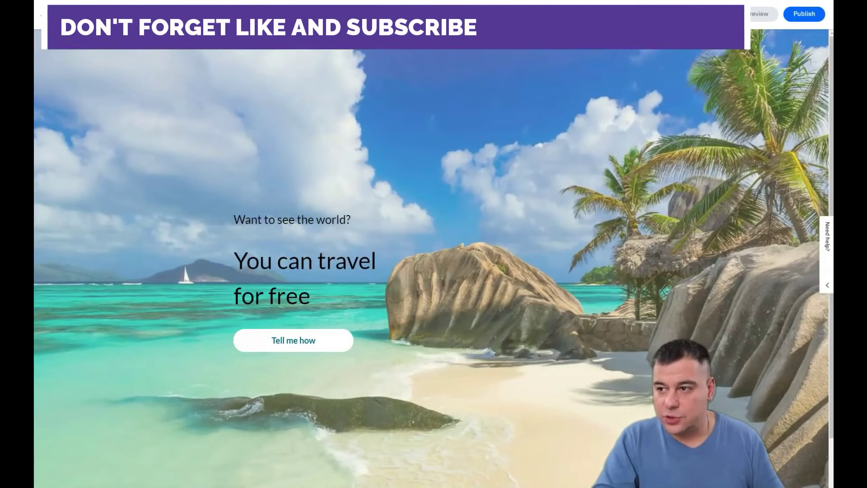
click(741, 17)
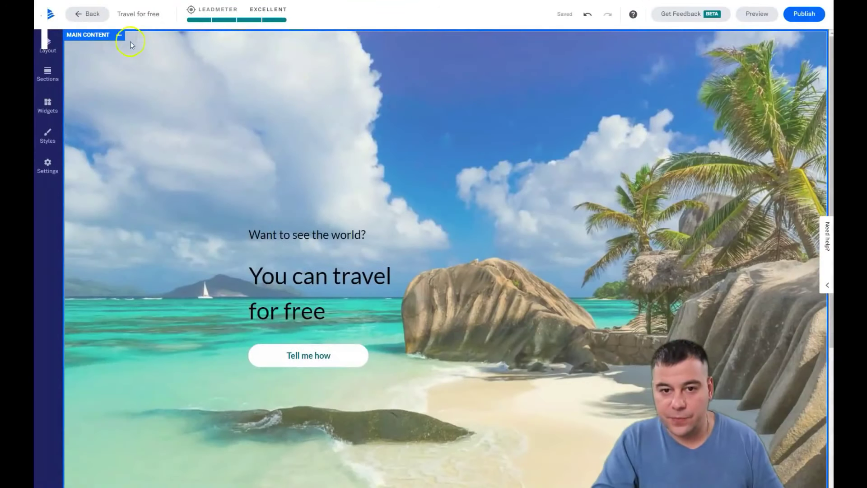
Give the Main Content background image a custom EDEAE5 colour overlay at 55% opacity
click(119, 36)
click(144, 39)
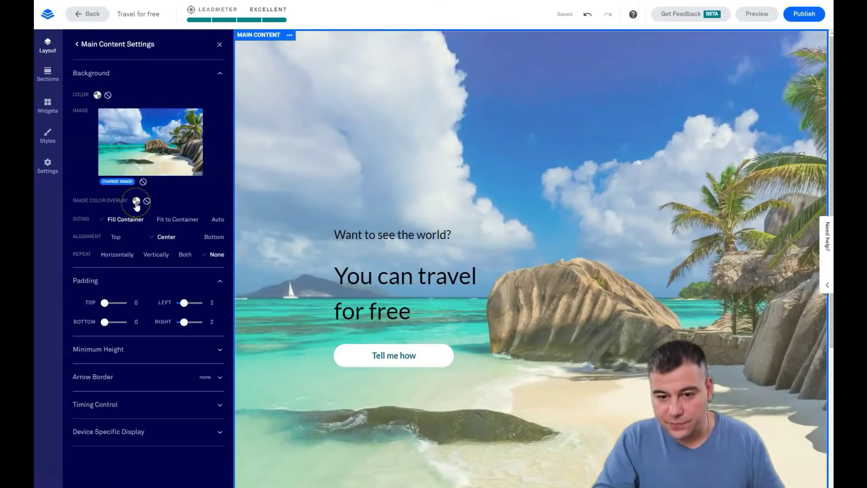
click(136, 201)
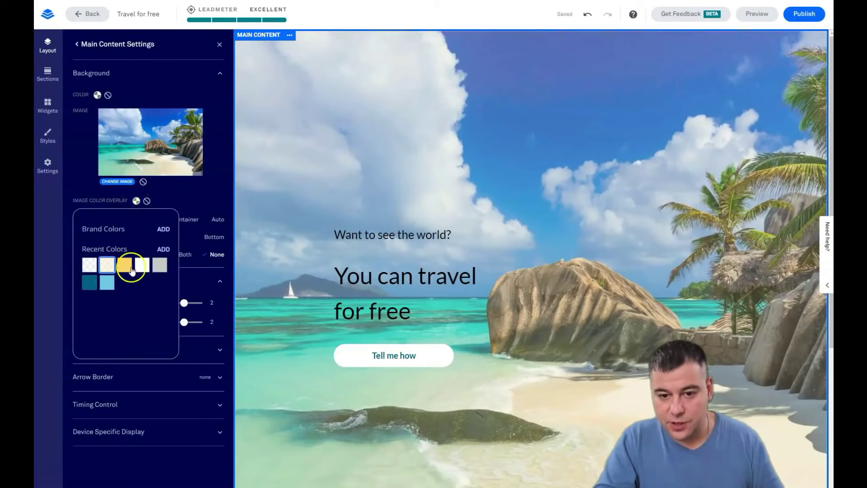
click(163, 249)
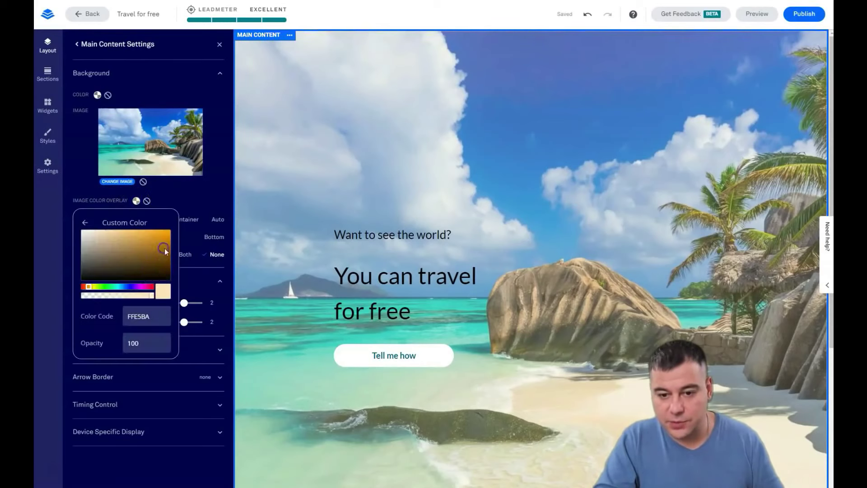
click(126, 234)
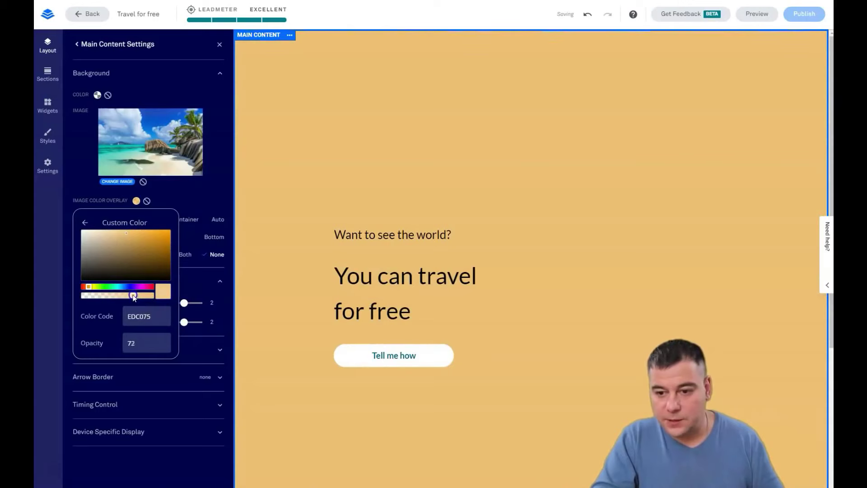
drag(134, 296, 125, 298)
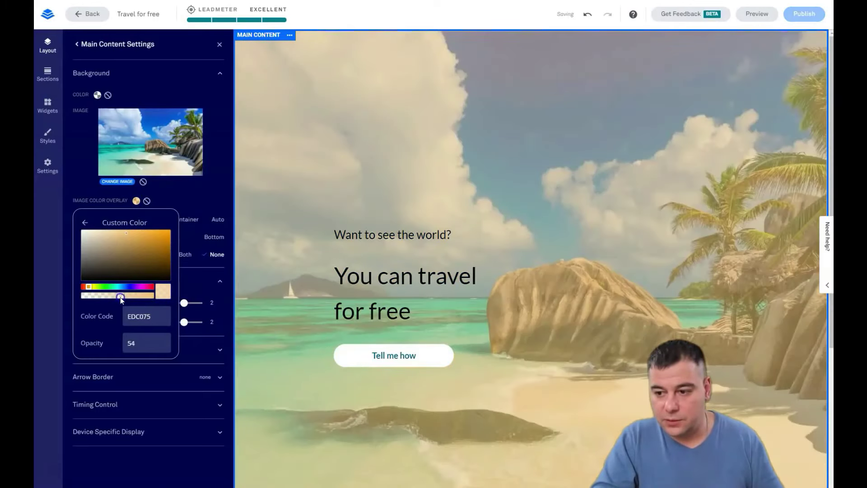
drag(120, 297, 116, 298)
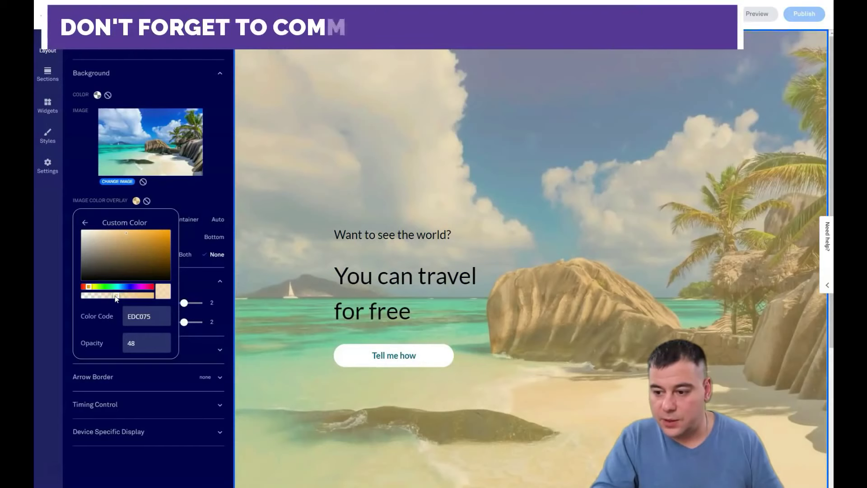
drag(115, 297, 122, 298)
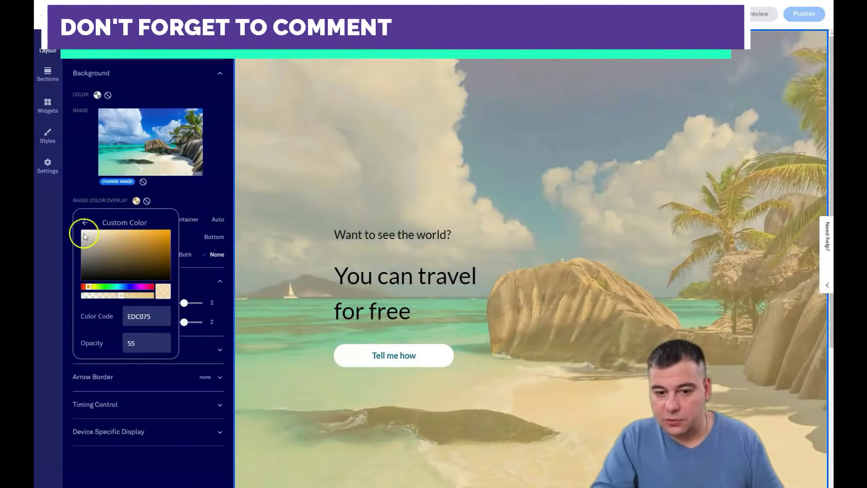
click(84, 234)
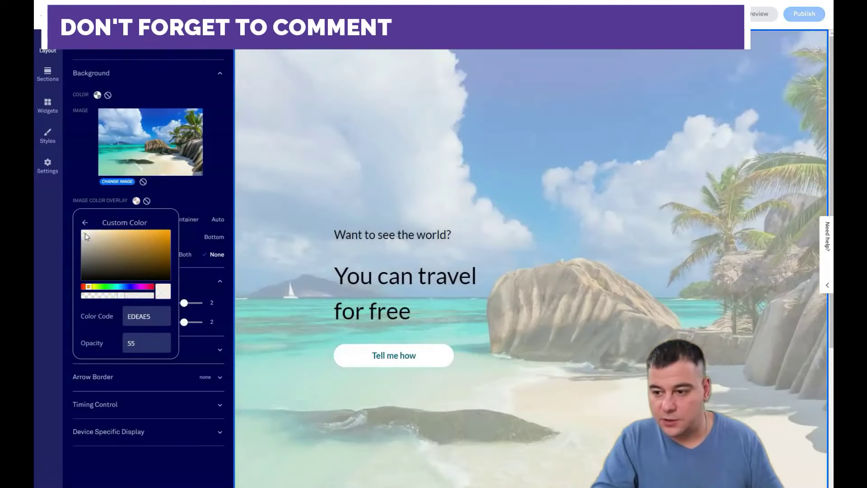
click(138, 348)
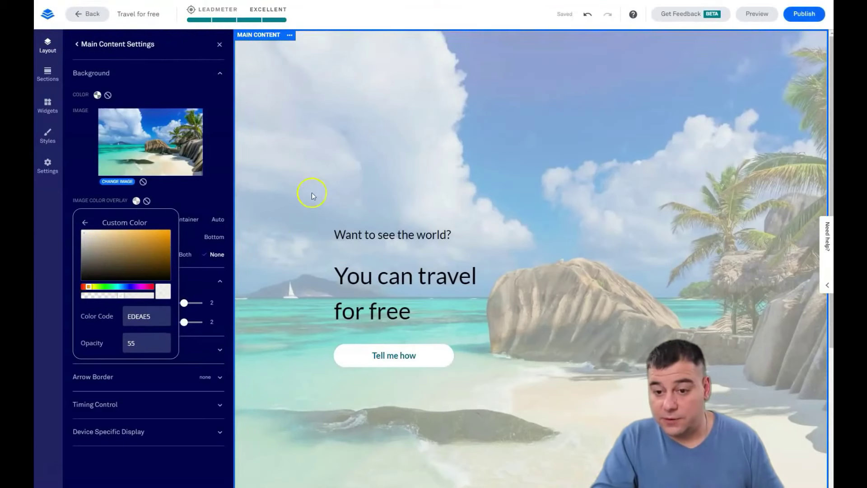
click(170, 194)
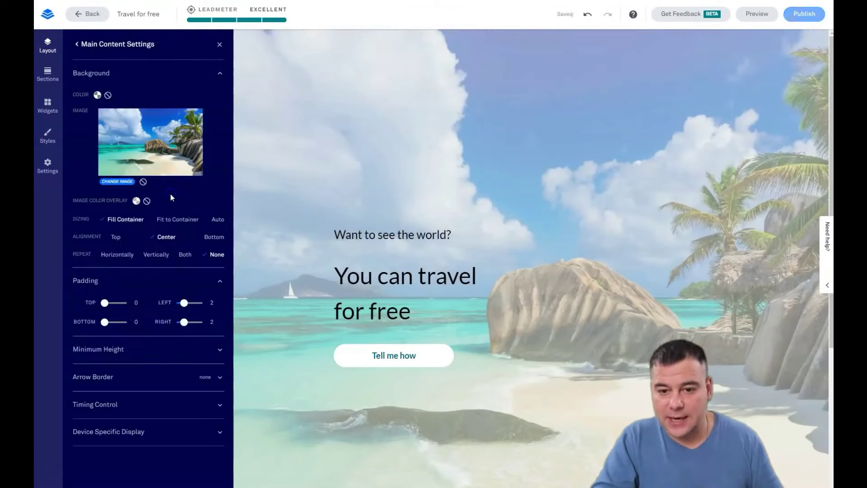
Close the section settings and review the Tell me how button's text and background colours
click(220, 44)
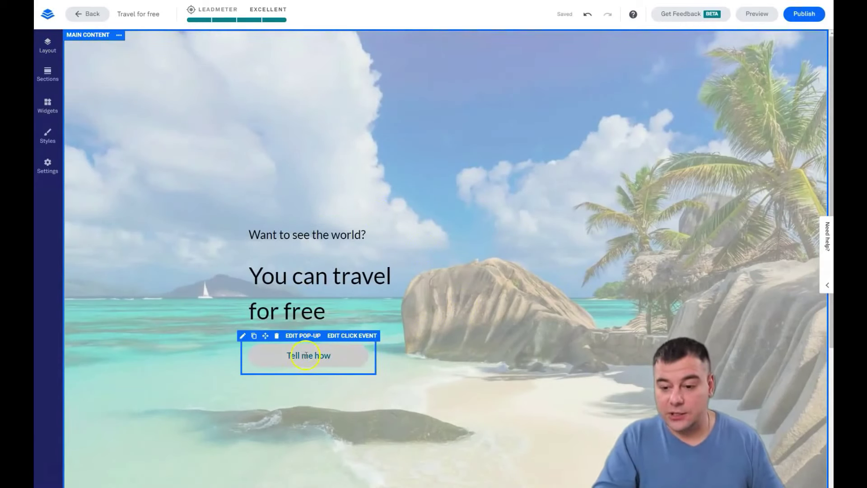
click(243, 336)
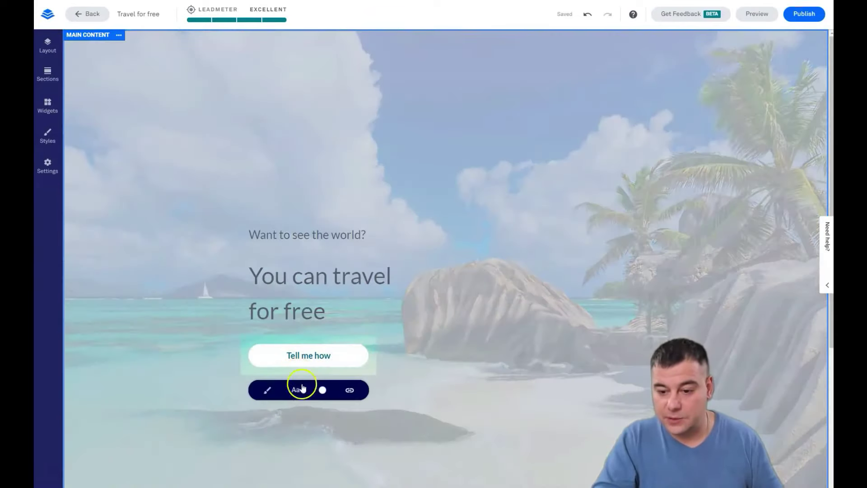
click(322, 391)
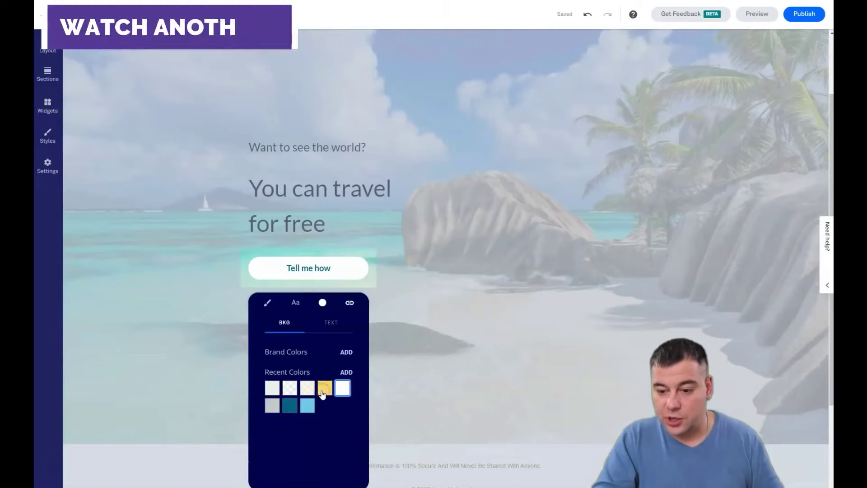
click(331, 323)
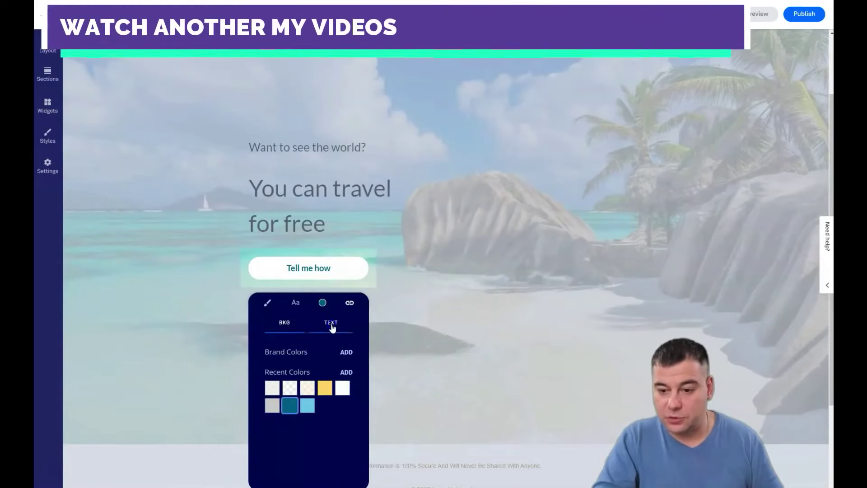
click(285, 322)
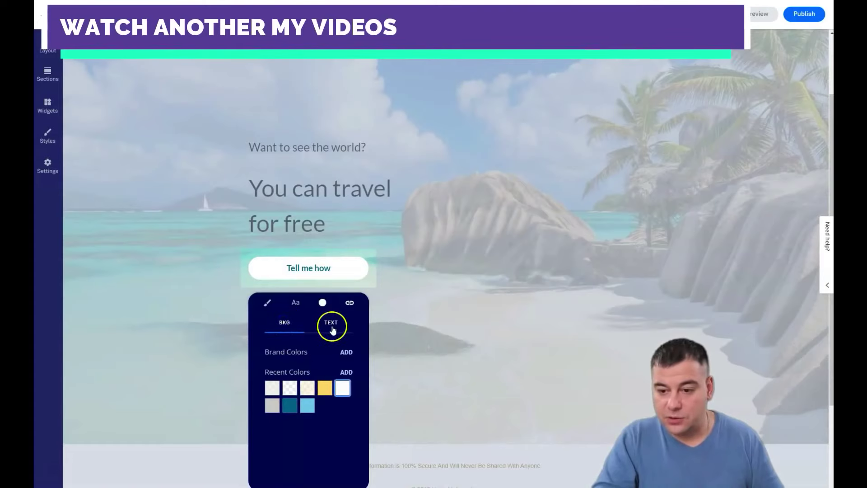
click(328, 327)
Try button shapes: square, rounded with corner radius 13, then gradient style
click(267, 303)
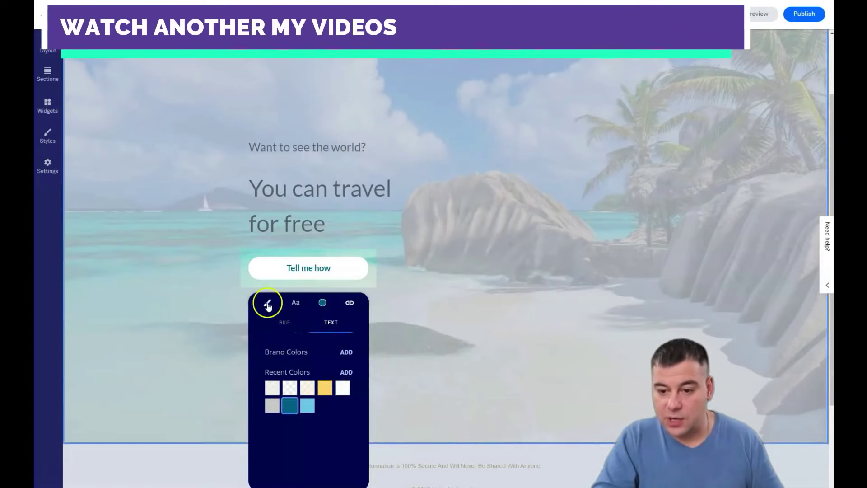
click(302, 360)
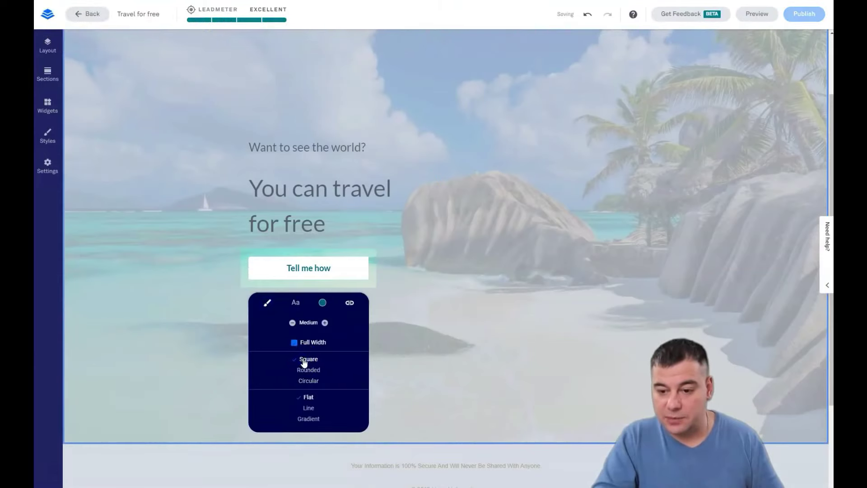
click(308, 370)
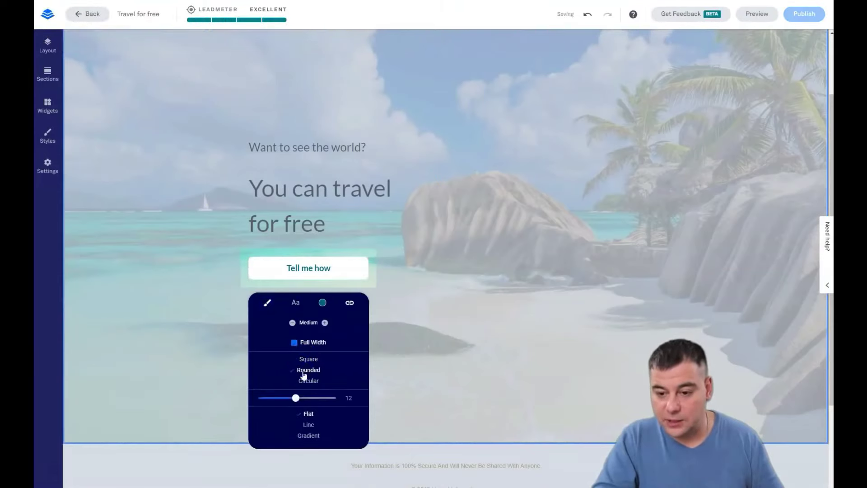
mouse_move(296, 397)
mouse_down()
mouse_move(281, 394)
mouse_move(299, 392)
mouse_up()
click(309, 435)
Make the Tell me how button flat white with square corners
click(430, 329)
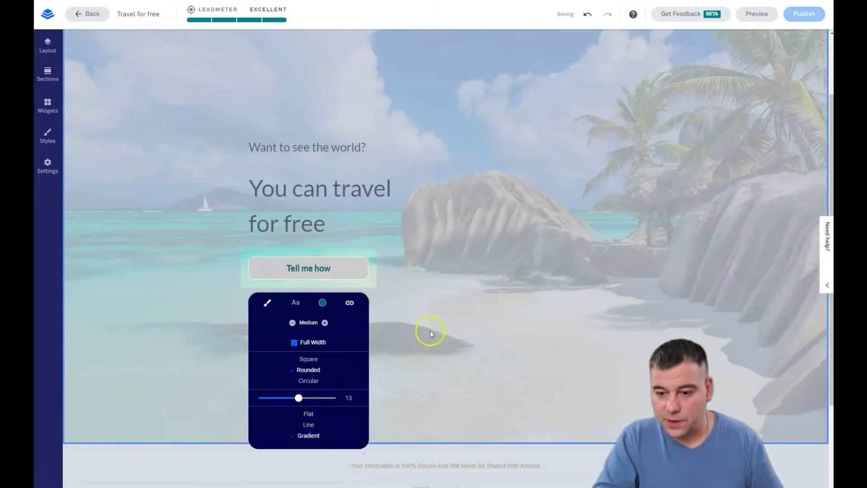
click(310, 271)
click(322, 302)
click(307, 412)
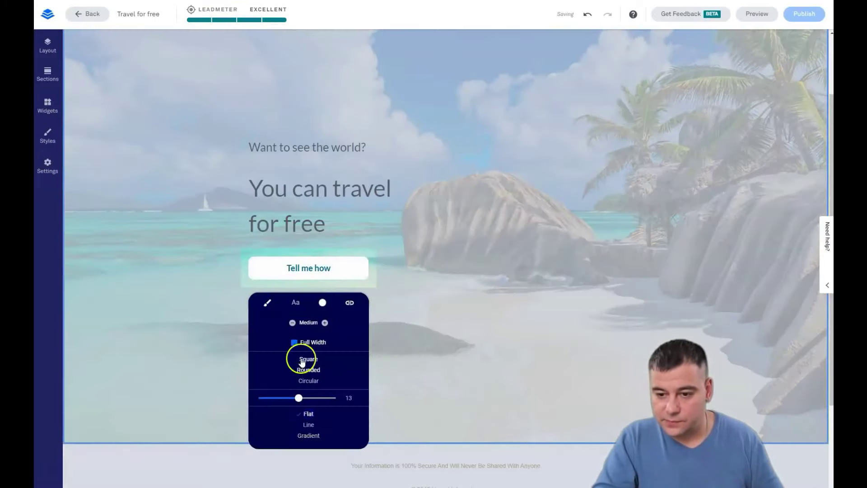
click(302, 358)
click(404, 350)
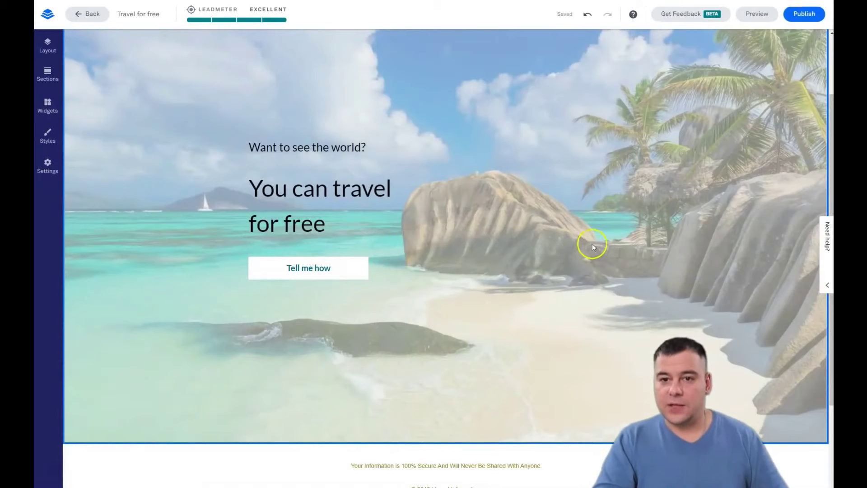
scroll(590, 243, up, 2)
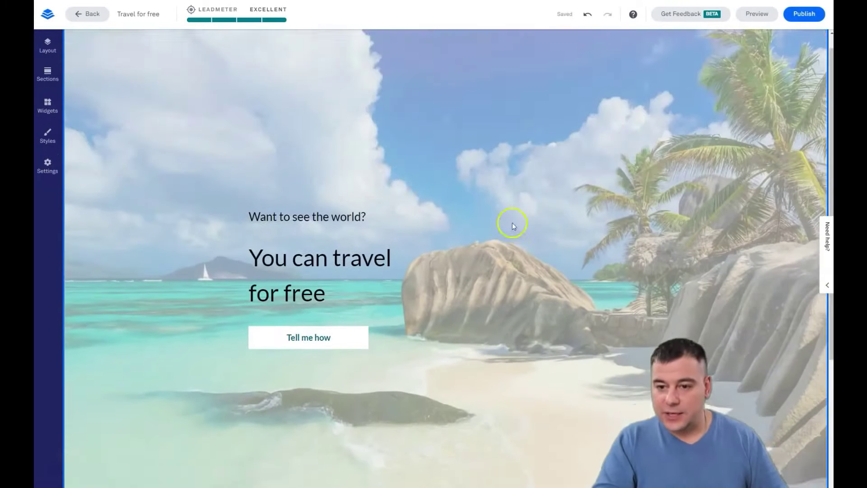
Open the Tell me how button's email pop-up and its form's integration settings
click(343, 253)
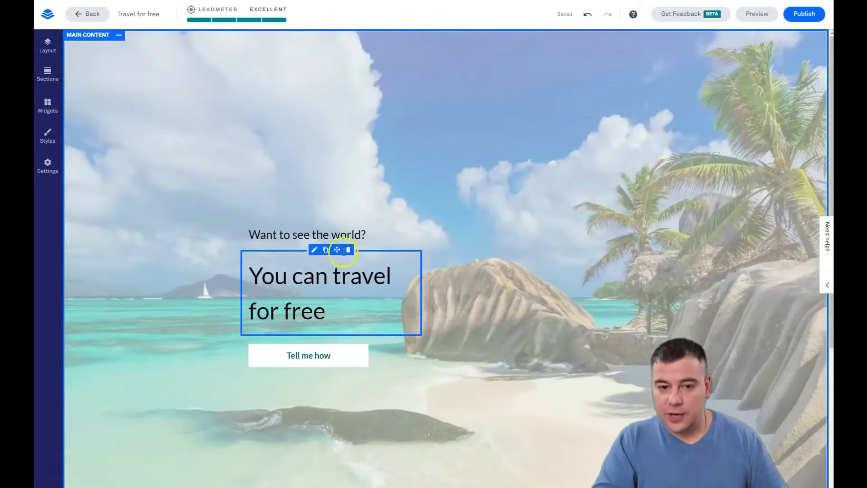
click(292, 350)
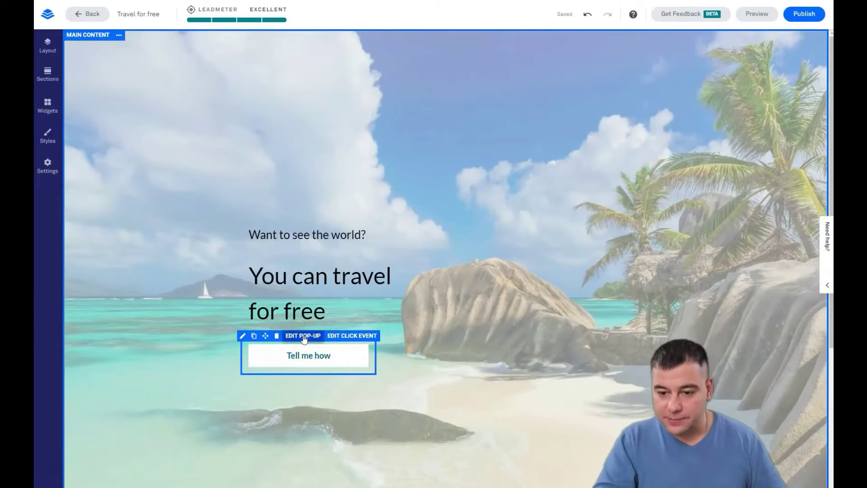
click(304, 336)
click(450, 221)
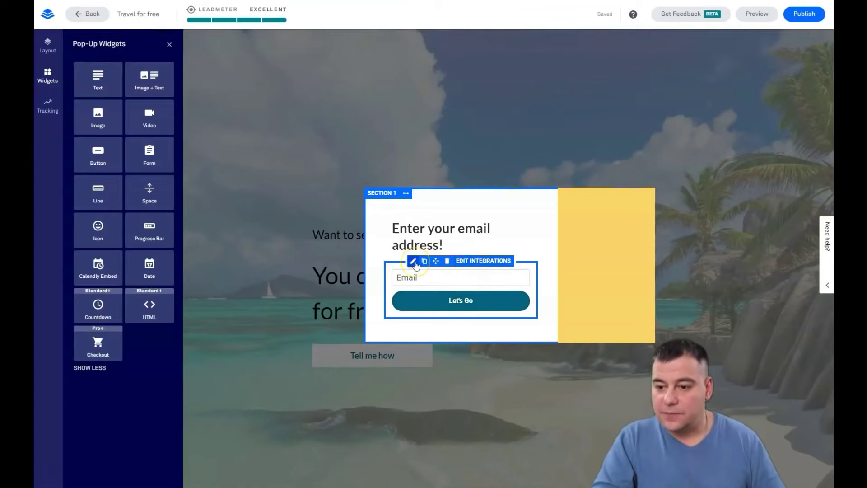
click(430, 282)
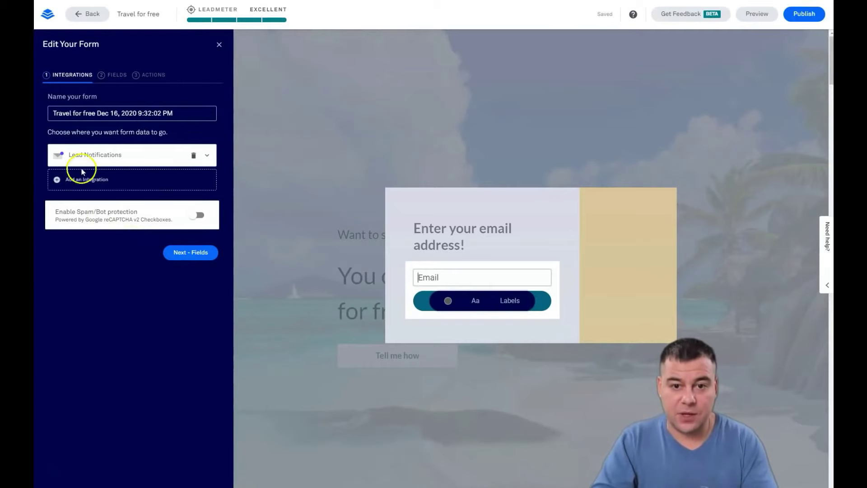
Browse the More Services catalogue without adding any, keep Lead Notifications, and continue to Fields
click(207, 155)
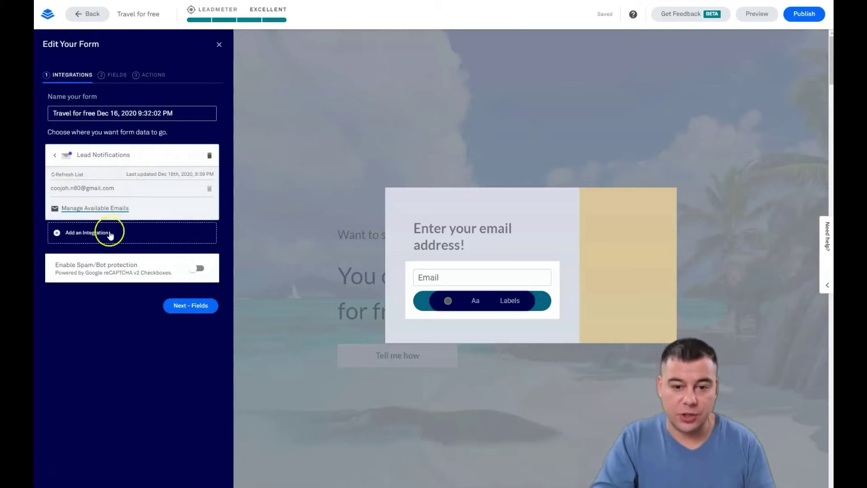
click(77, 235)
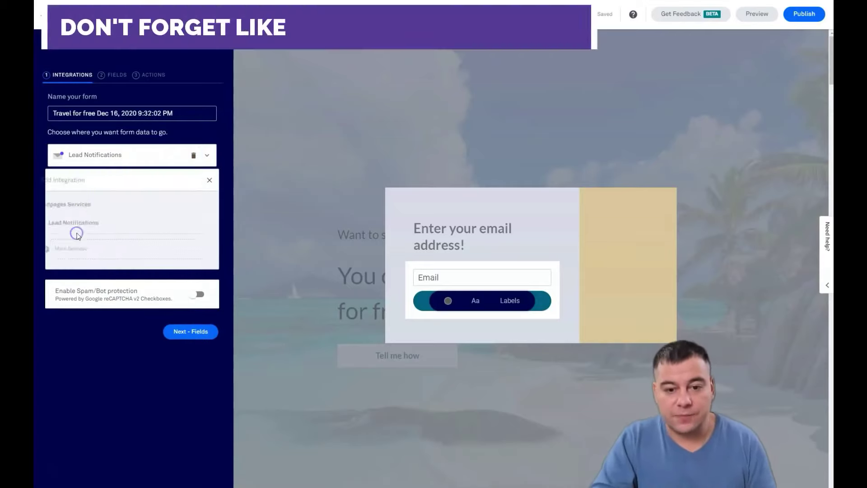
click(76, 250)
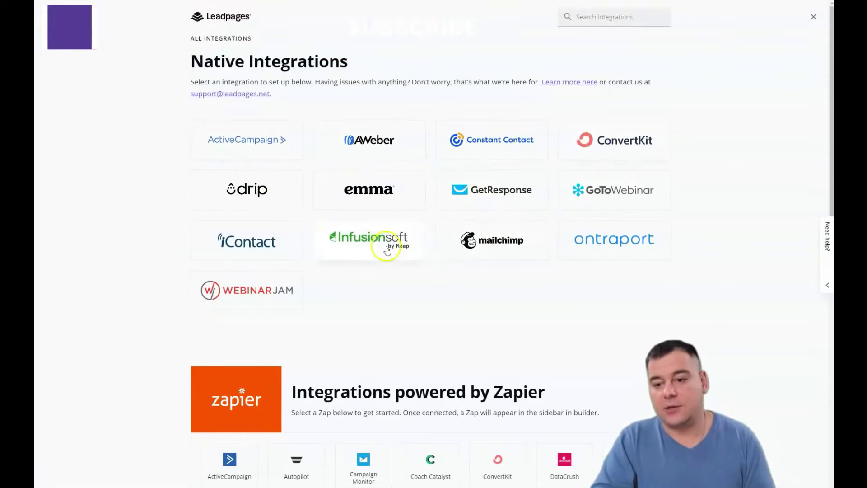
scroll(392, 237, down, 7)
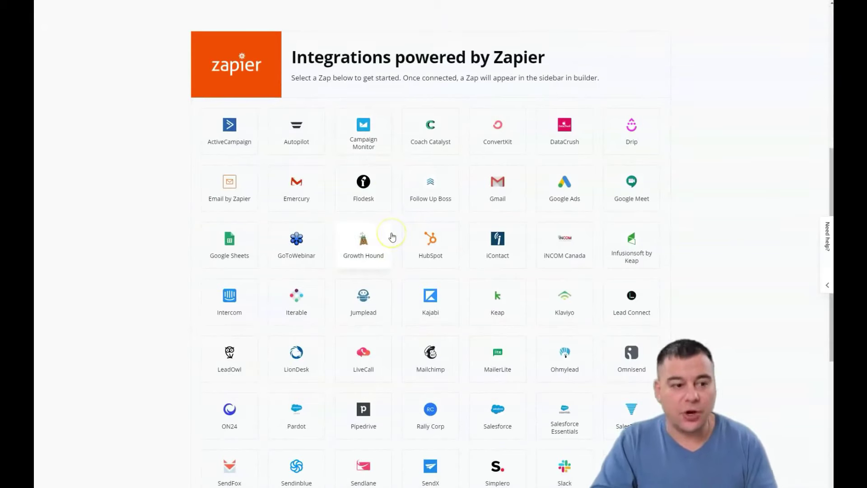
scroll(424, 224, down, 4)
scroll(425, 223, up, 11)
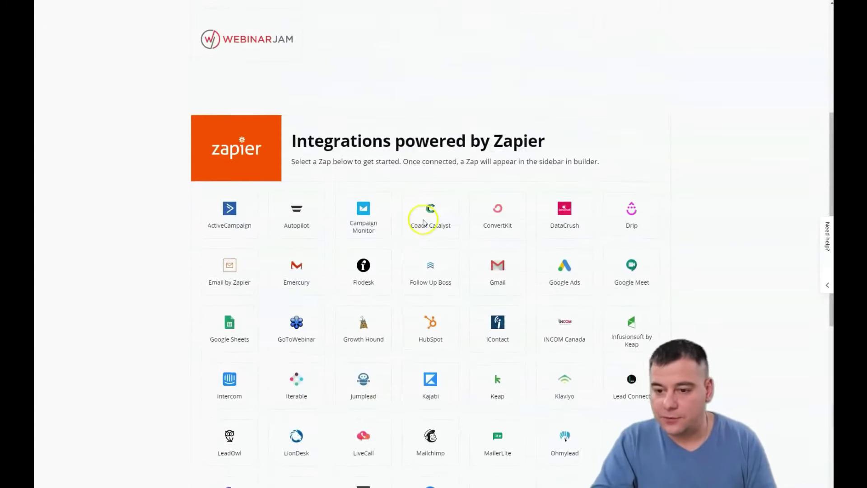
click(813, 20)
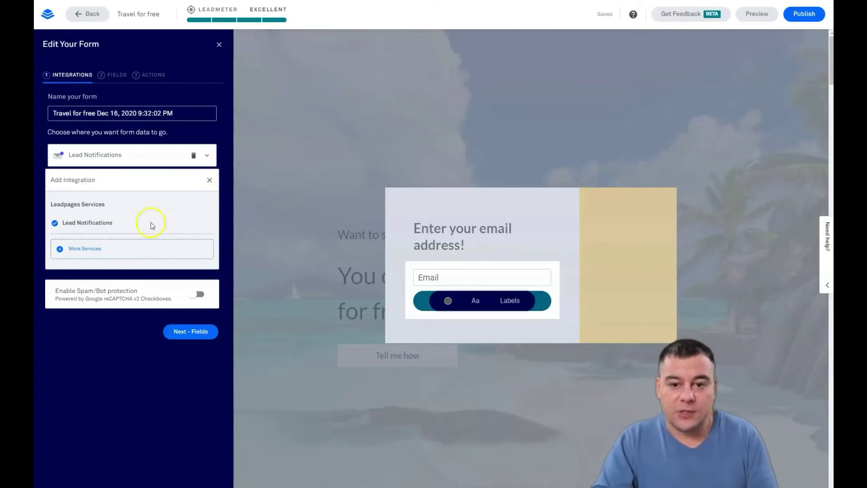
click(207, 157)
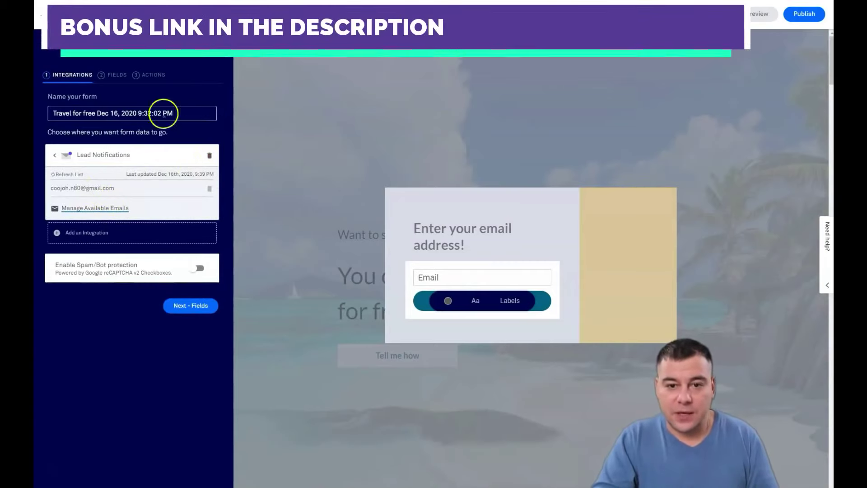
click(115, 77)
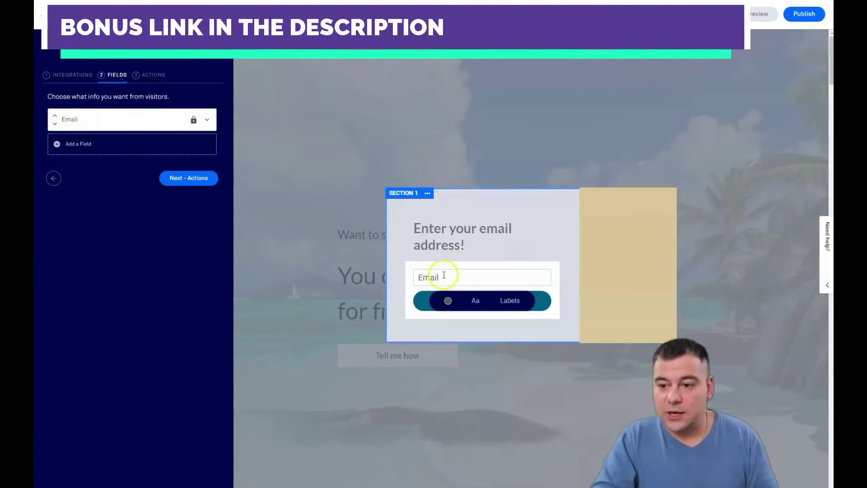
Add a First Name field above Email, then save and close with default actions
click(62, 144)
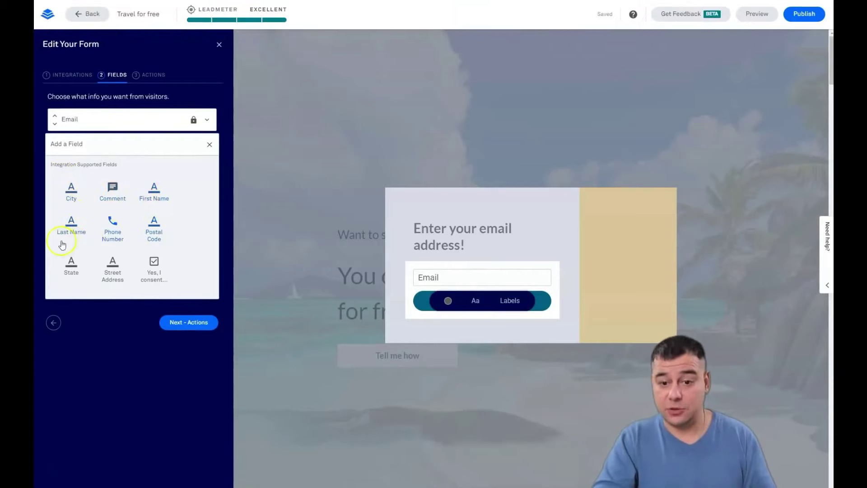
click(154, 189)
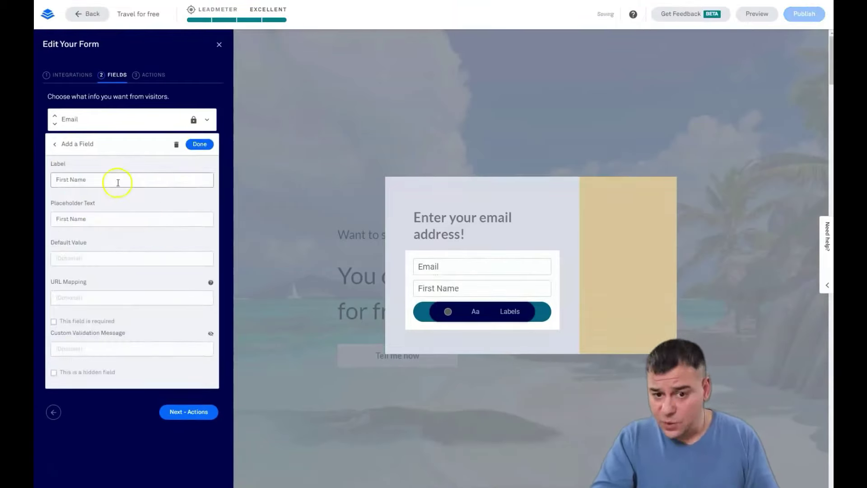
click(199, 144)
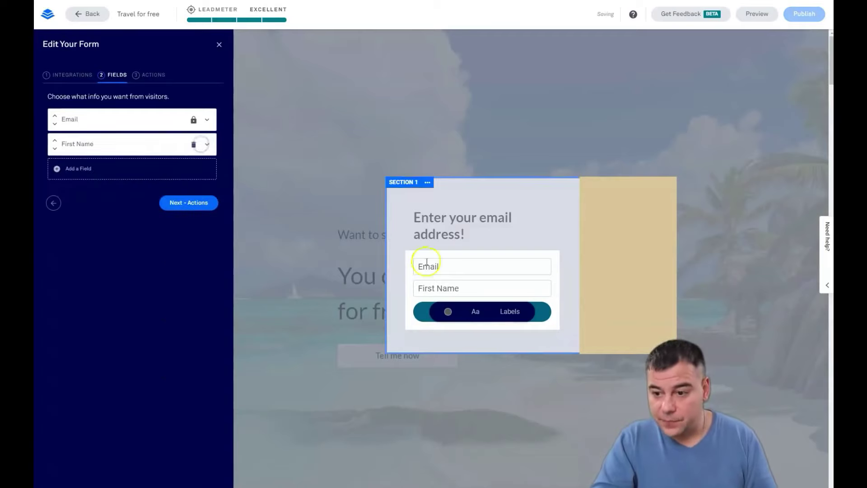
click(54, 141)
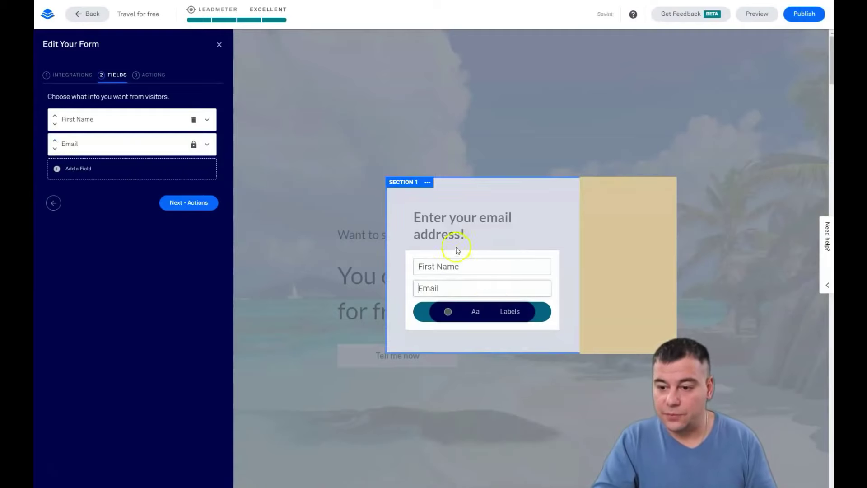
click(139, 127)
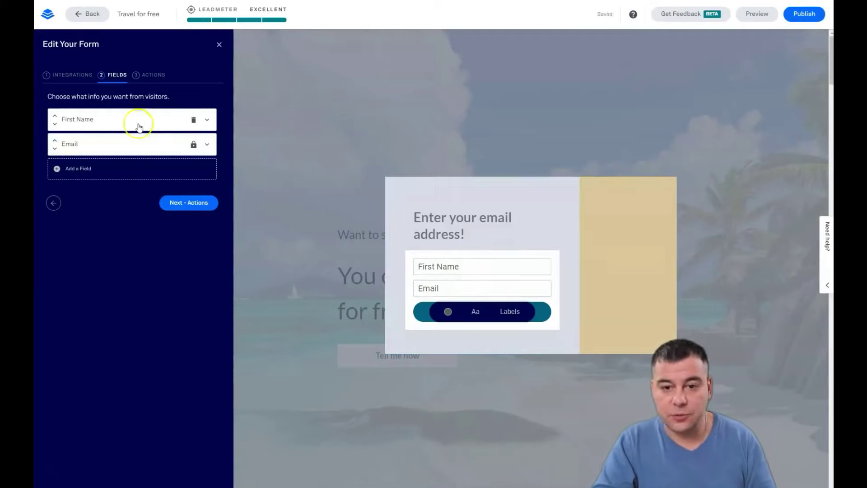
click(152, 81)
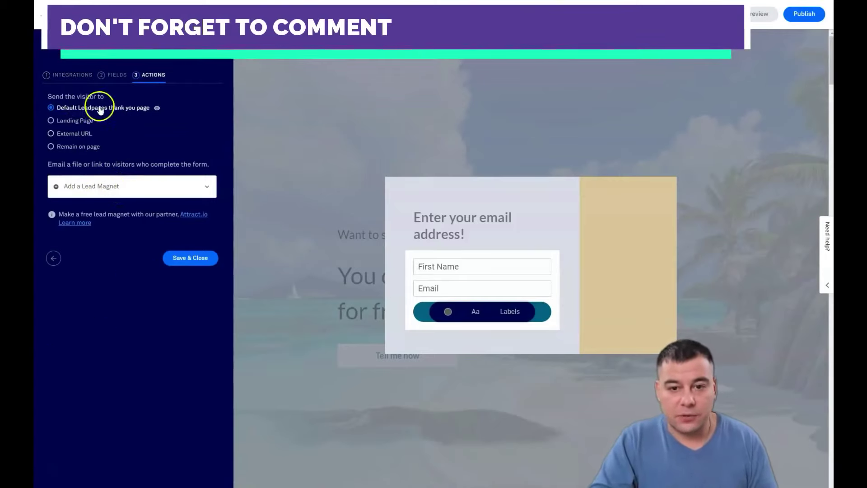
click(182, 258)
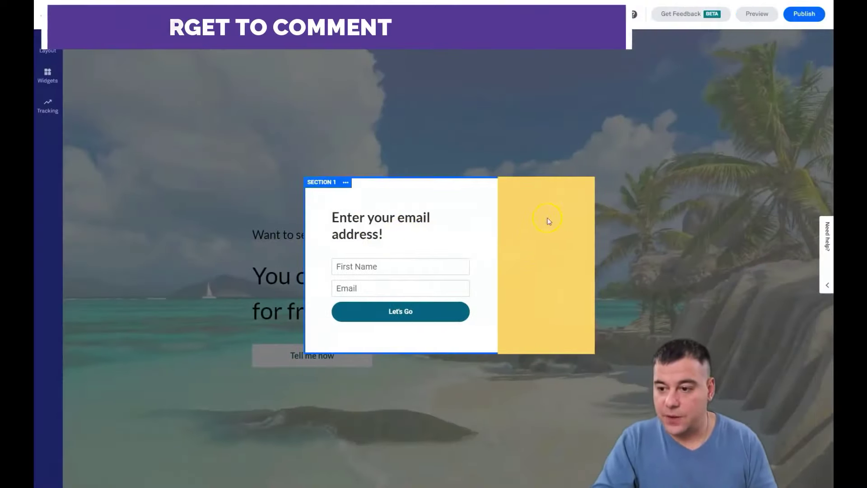
Set the pop-up's right column (Column 2) background colour to teal
click(346, 183)
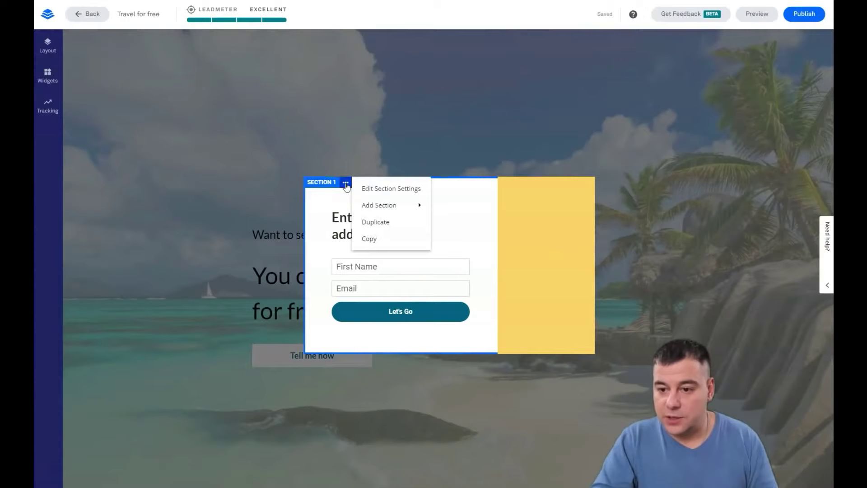
click(368, 194)
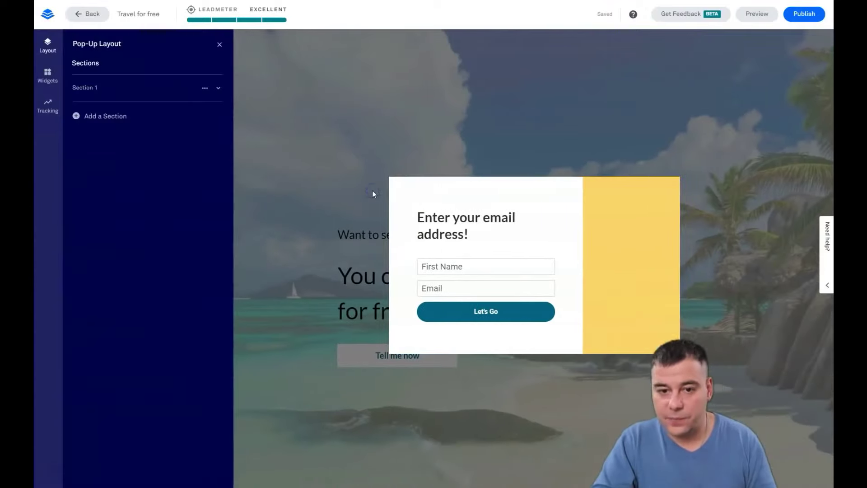
click(107, 89)
click(108, 174)
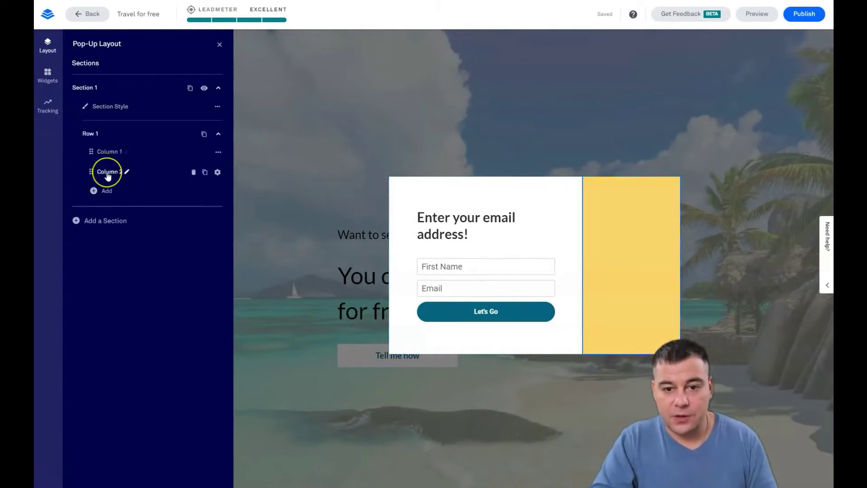
click(218, 172)
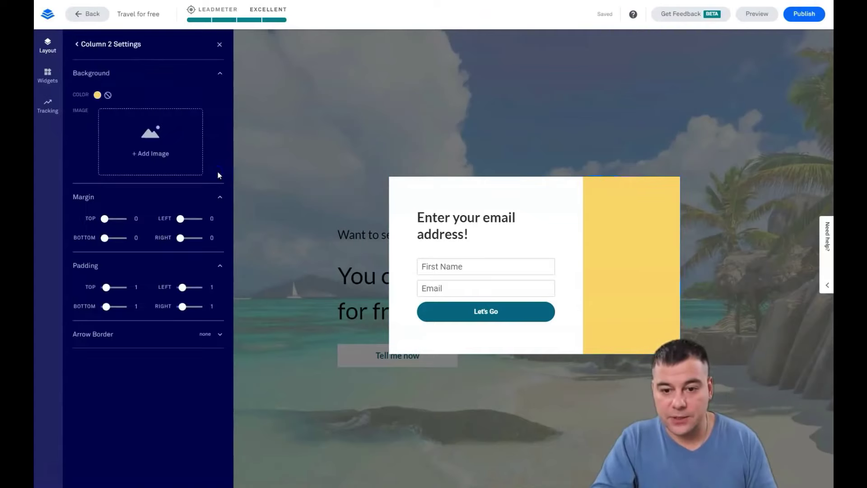
click(97, 96)
click(109, 176)
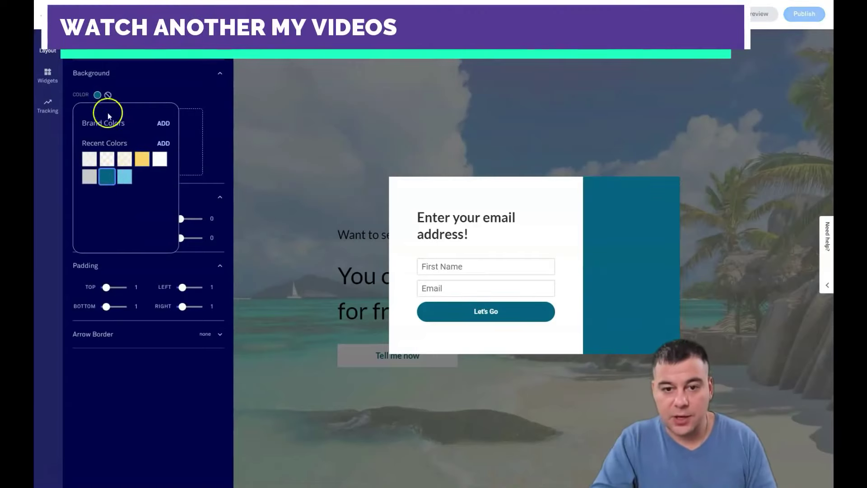
click(135, 91)
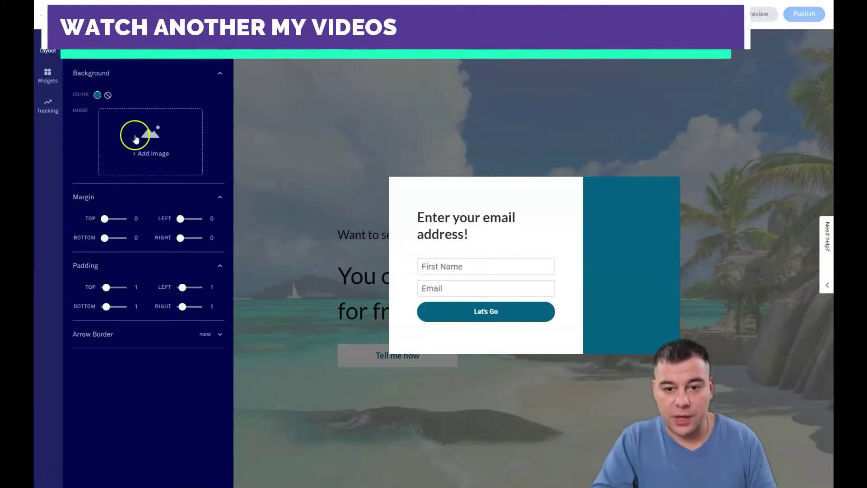
Insert the palm-beach sunset photo as that column's background image
click(142, 148)
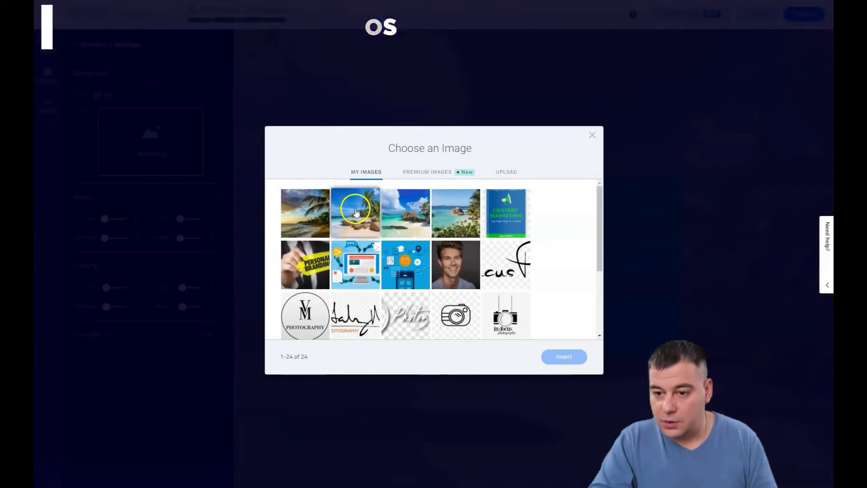
click(314, 218)
click(564, 357)
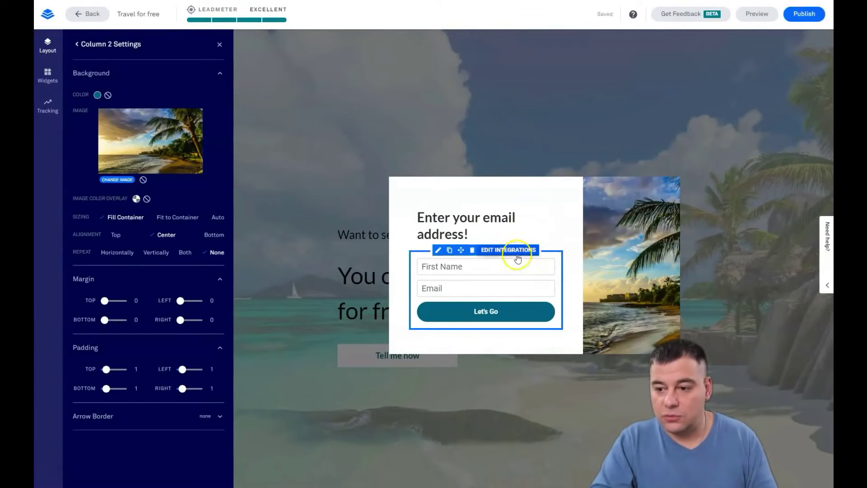
Leave the pop-up and return to the Travel for free landing page editor
click(529, 135)
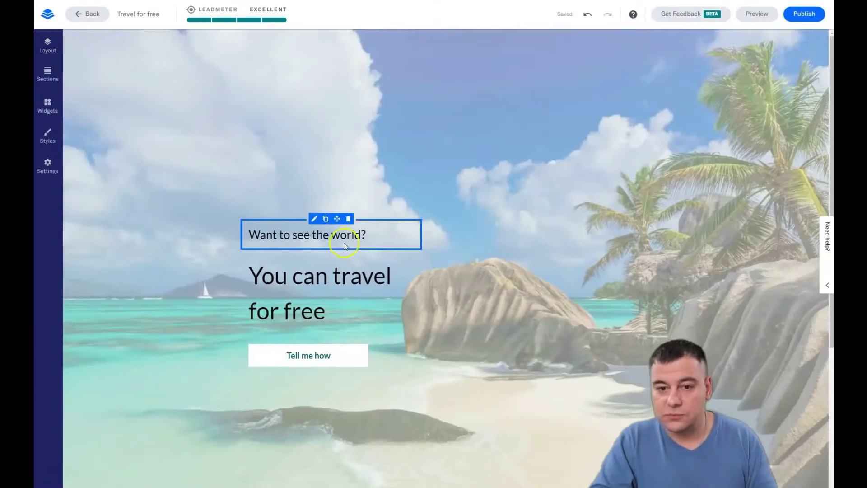